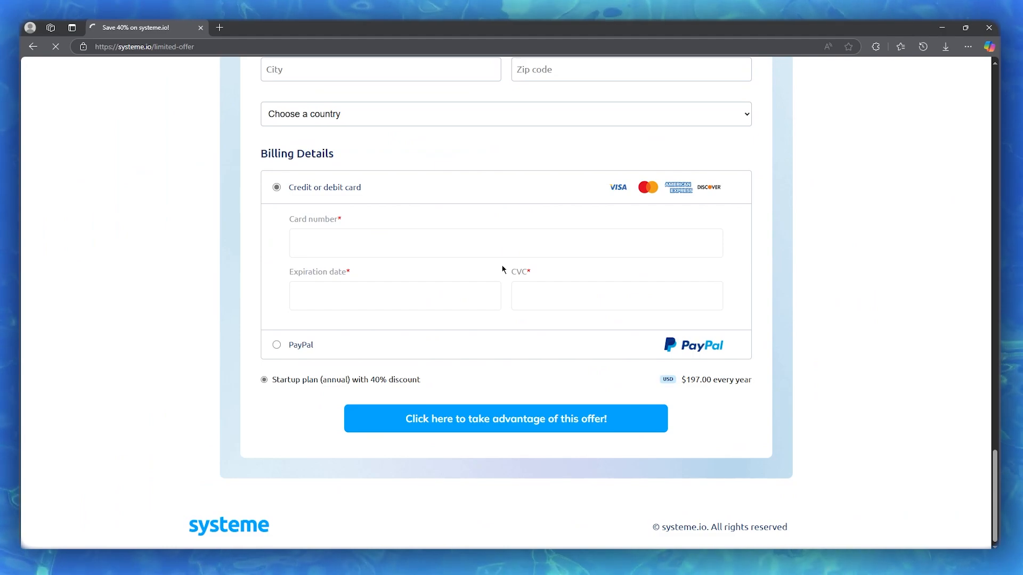
# Step: Load the copied account confirmation link, with its verification token, in the current browser tab
pyautogui.scroll(15, 531, 267)
pyautogui.scroll(7, 532, 267)
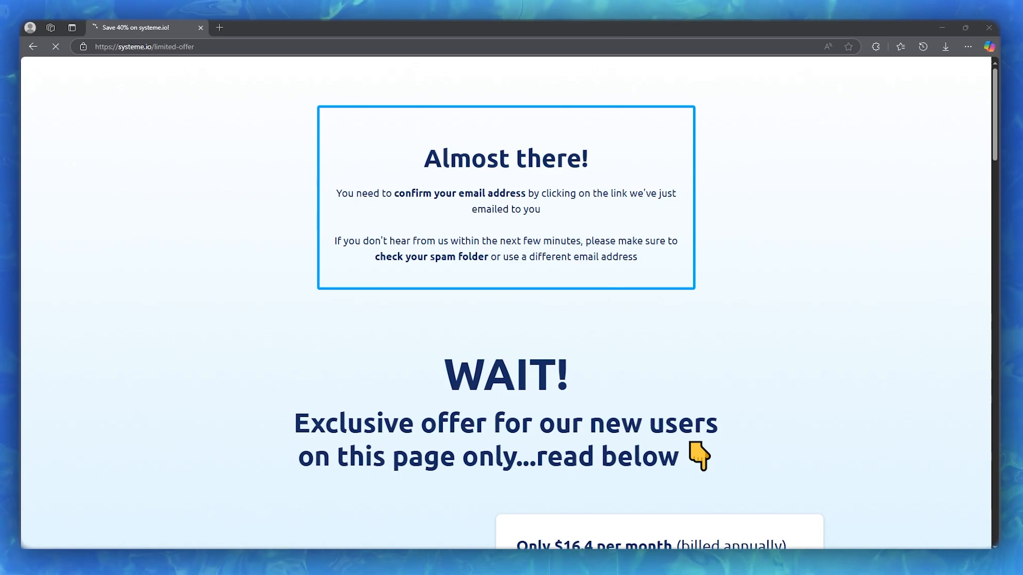
pyautogui.click(269, 46)
pyautogui.rightClick(268, 43)
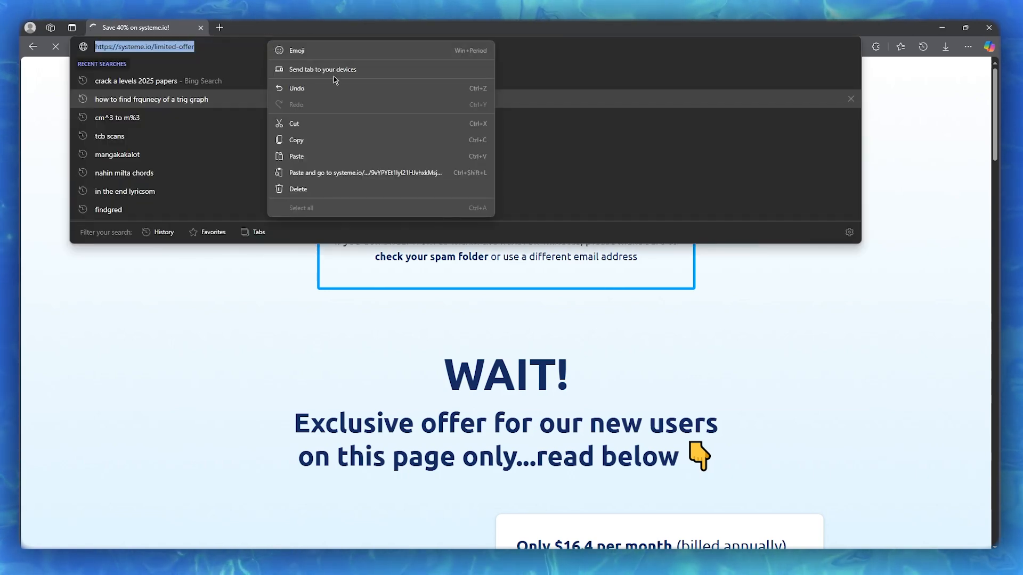
pyautogui.click(309, 173)
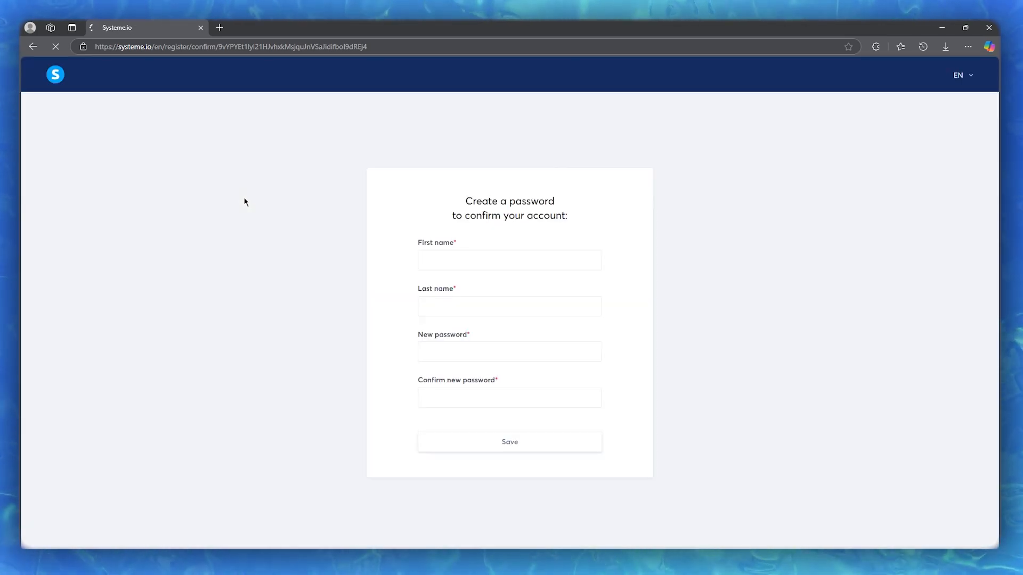
# Step: Fill in the first and last name from the saved info and enter the new account password
pyautogui.click(481, 242)
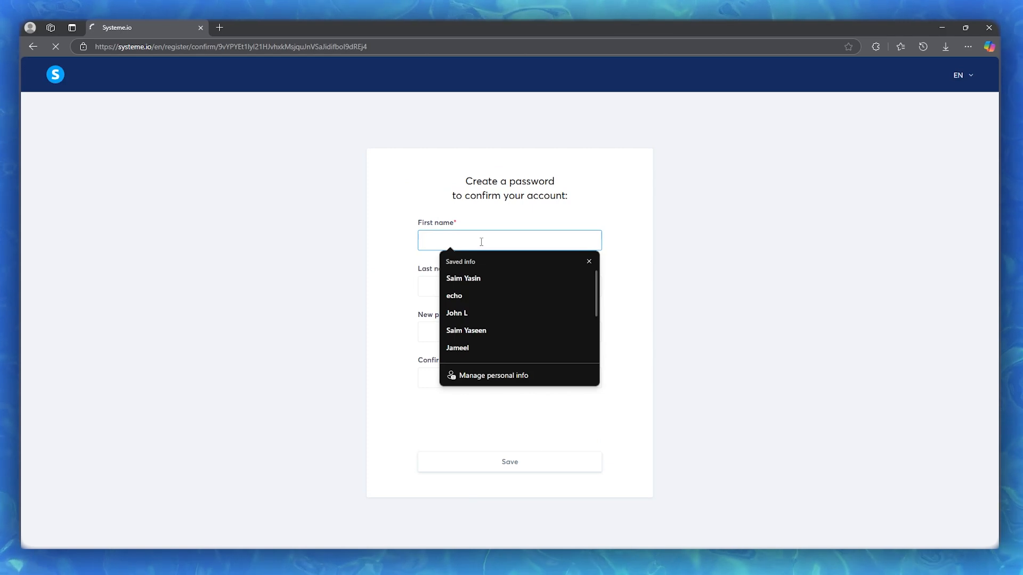
pyautogui.click(474, 313)
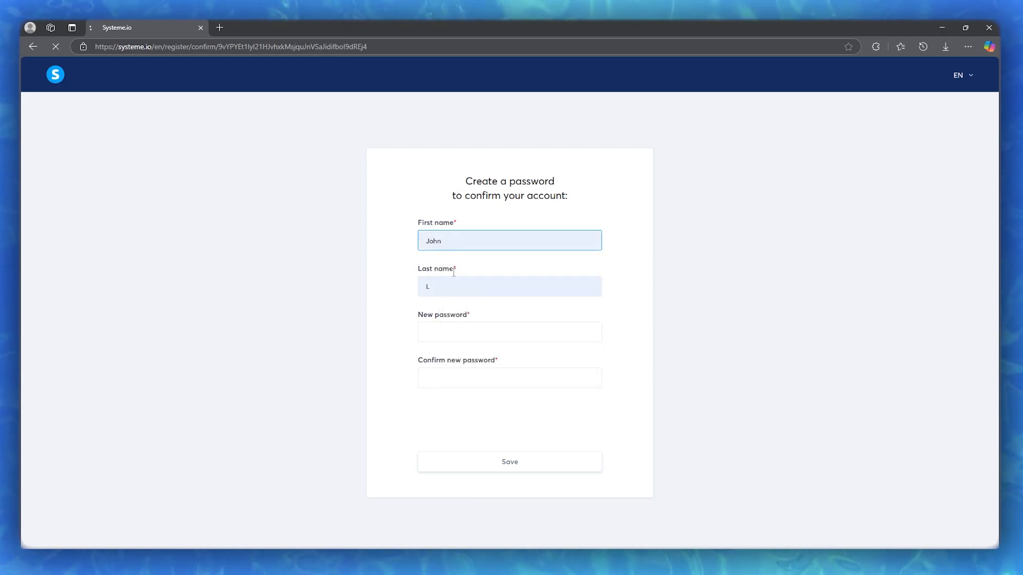
pyautogui.click(468, 334)
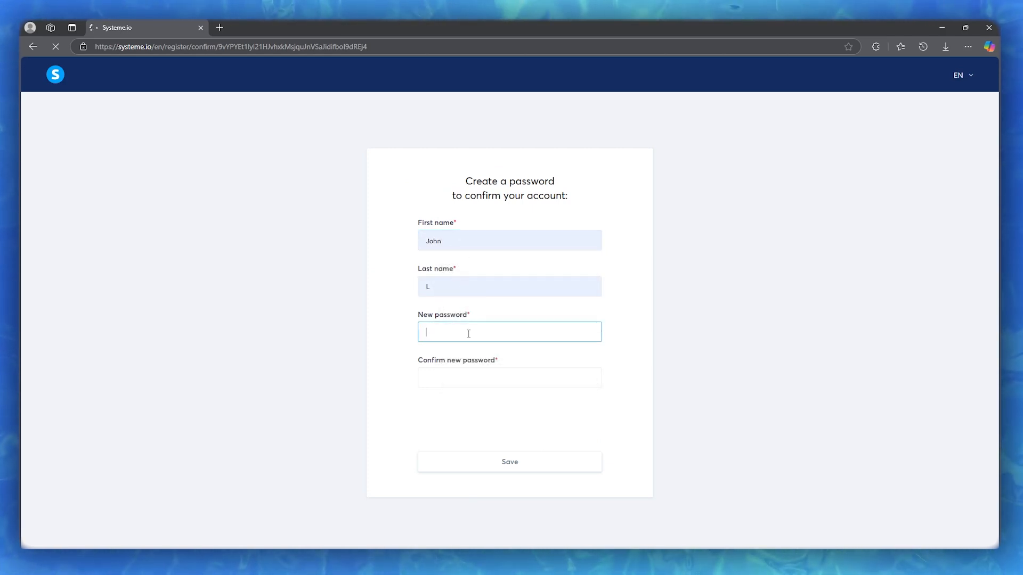
pyautogui.write('•••••')
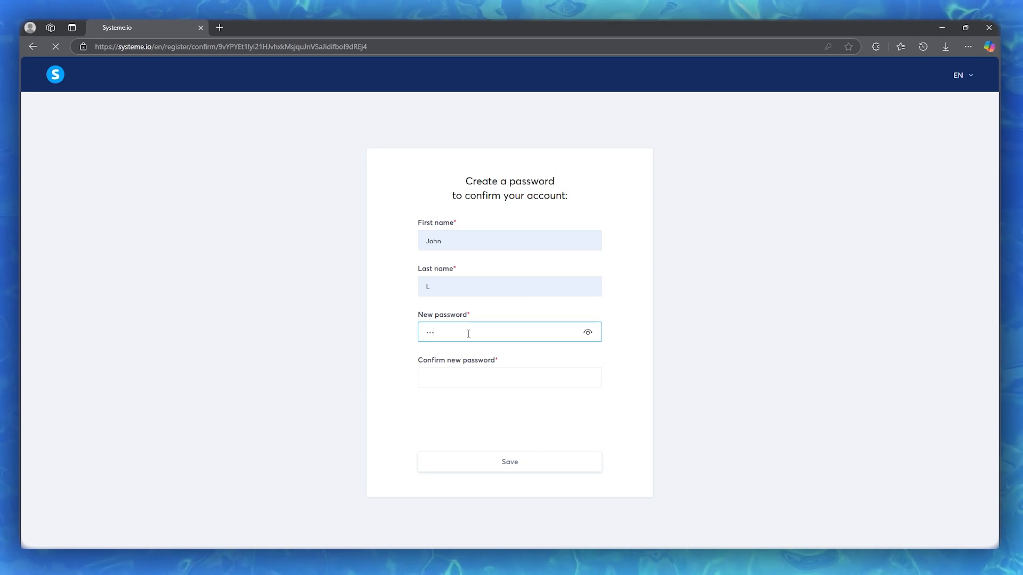
pyautogui.write('••••')
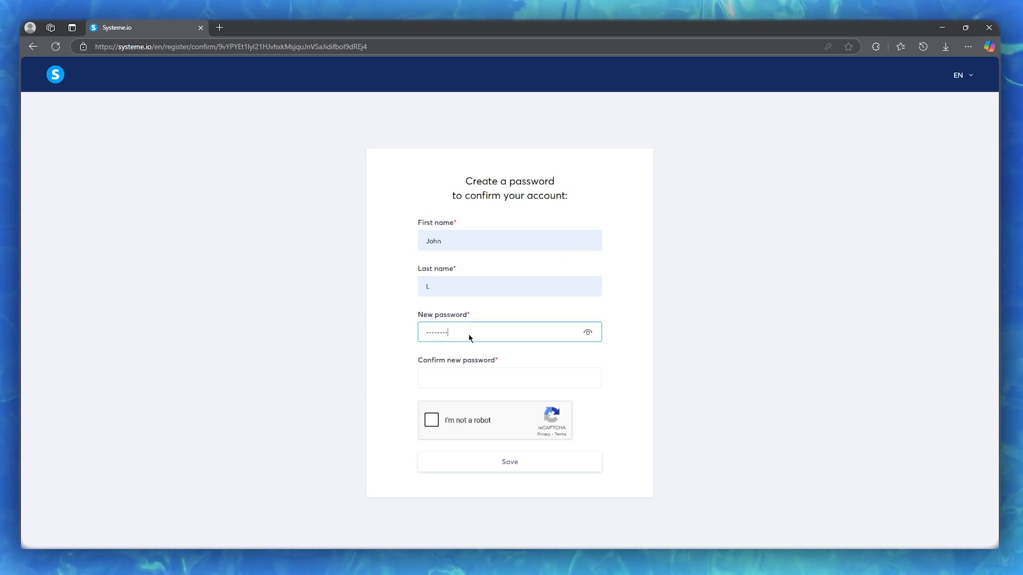
# Step: Repeat the account password for confirmation, complete the robot check and submit, storing the password in the browser
pyautogui.click(466, 371)
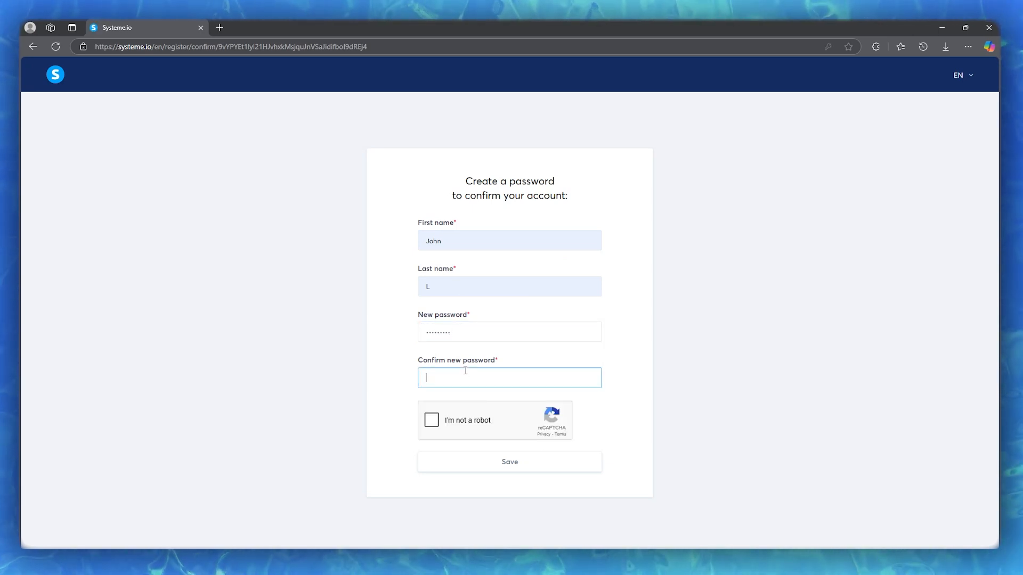
pyautogui.write('•••')
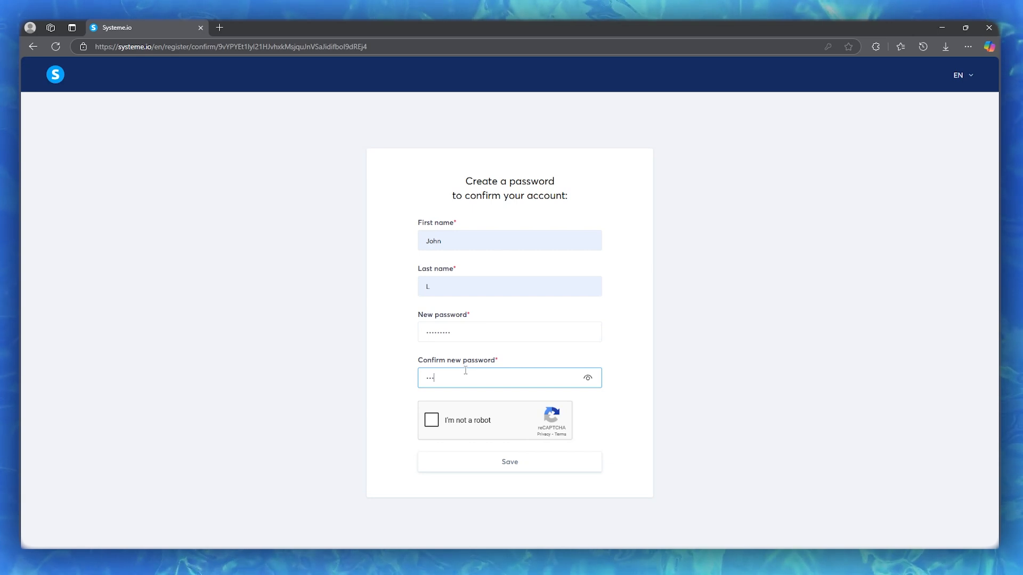
pyautogui.write('••••••')
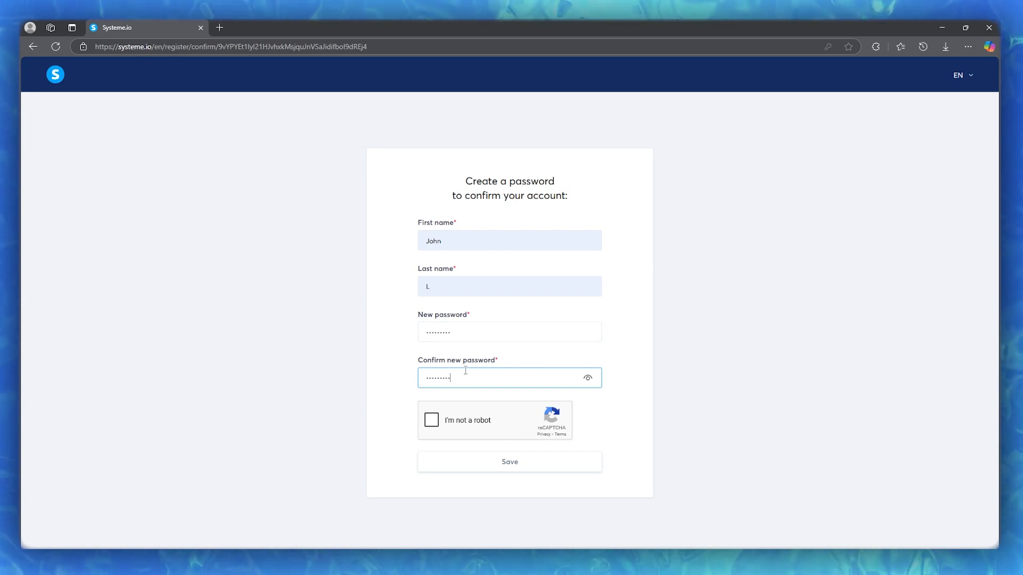
pyautogui.click(429, 420)
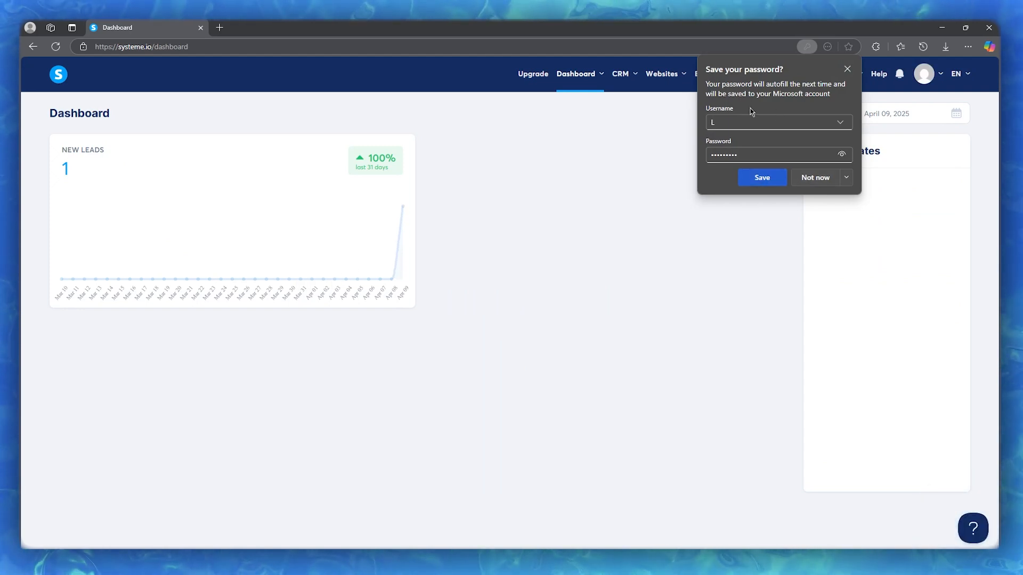
pyautogui.click(754, 179)
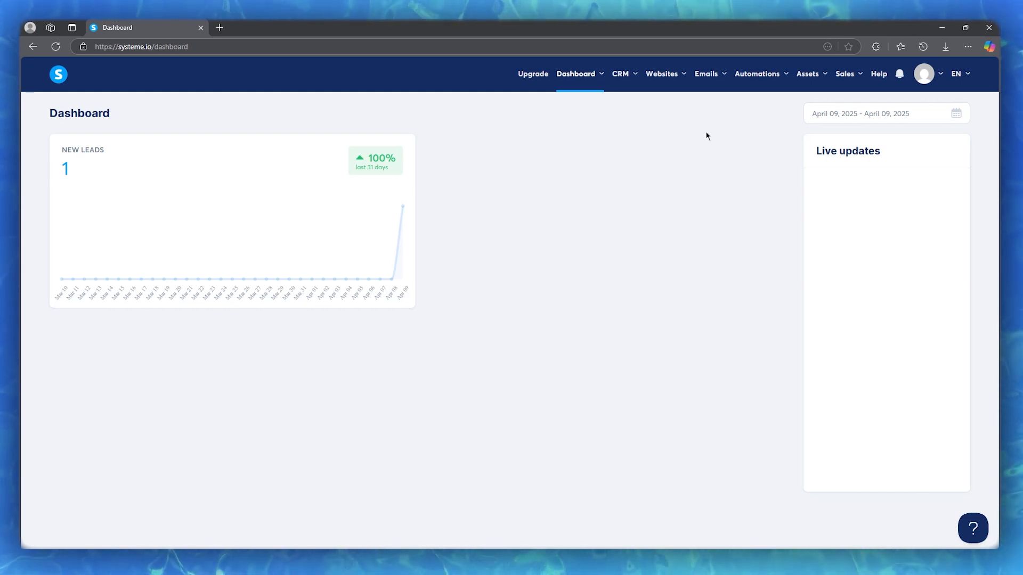
# Step: Create a sales funnel named echo with the goal Build an audience
pyautogui.moveTo(681, 83)
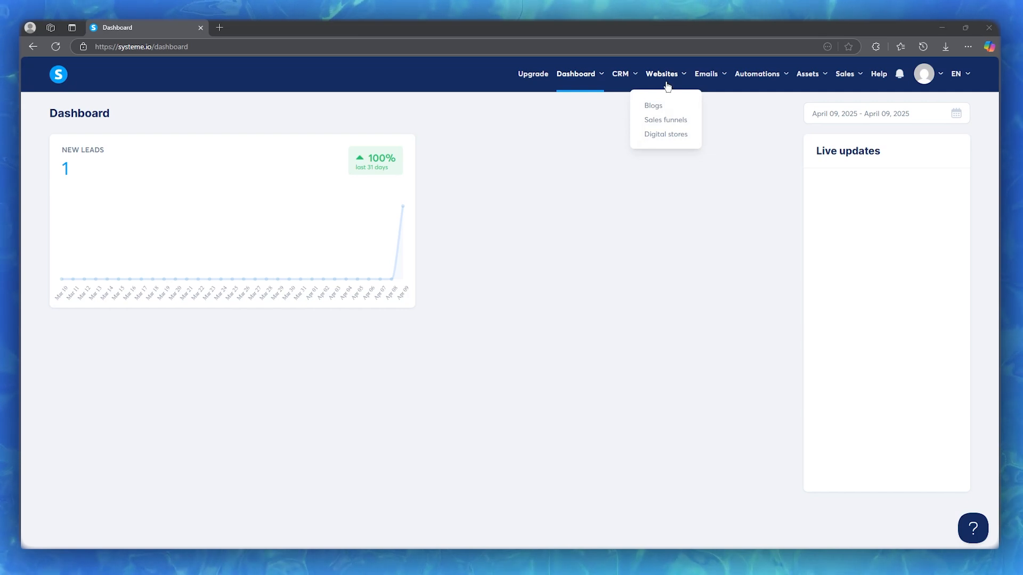
pyautogui.click(666, 123)
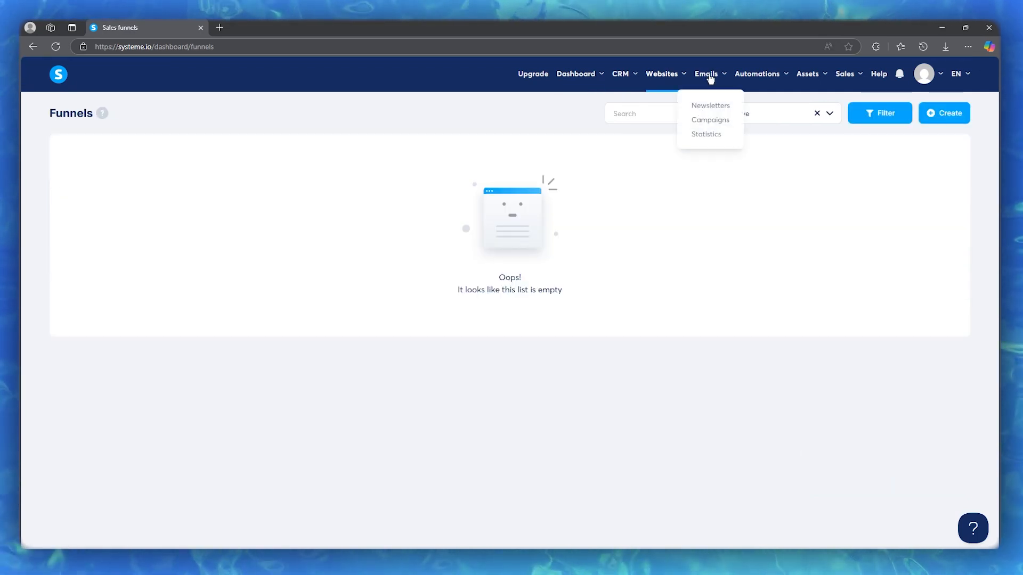
pyautogui.moveTo(774, 78)
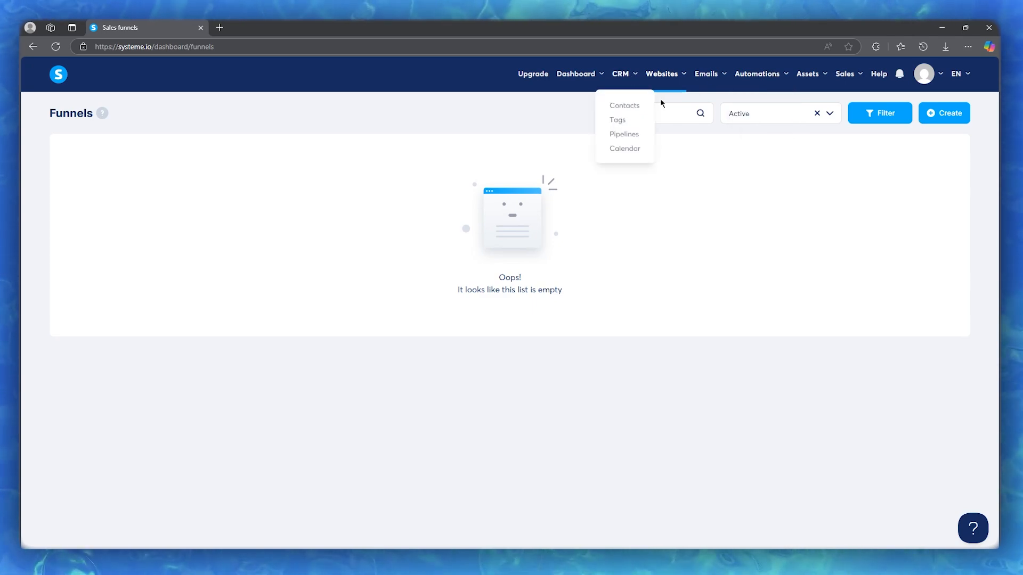
pyautogui.click(936, 114)
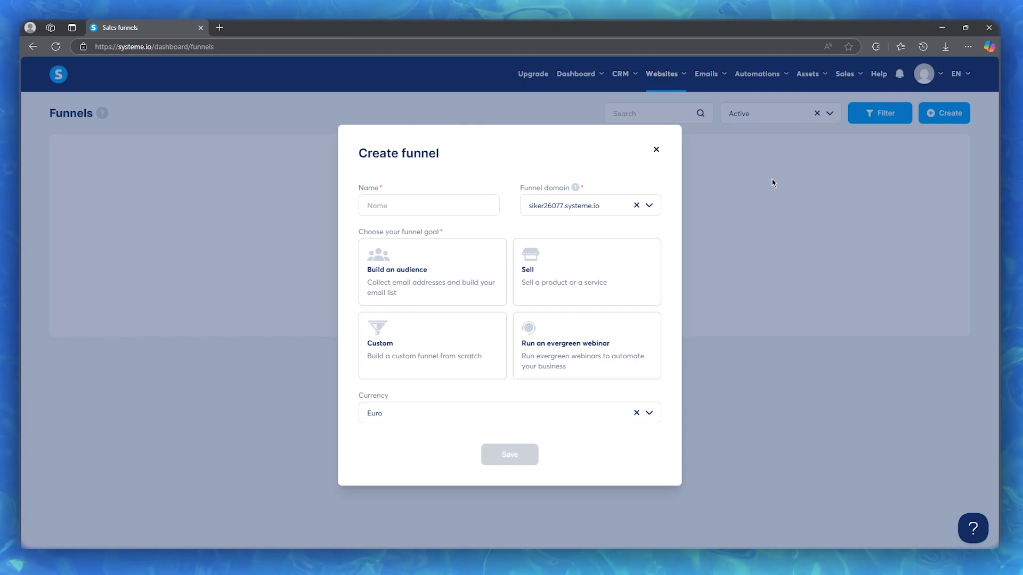
pyautogui.click(457, 207)
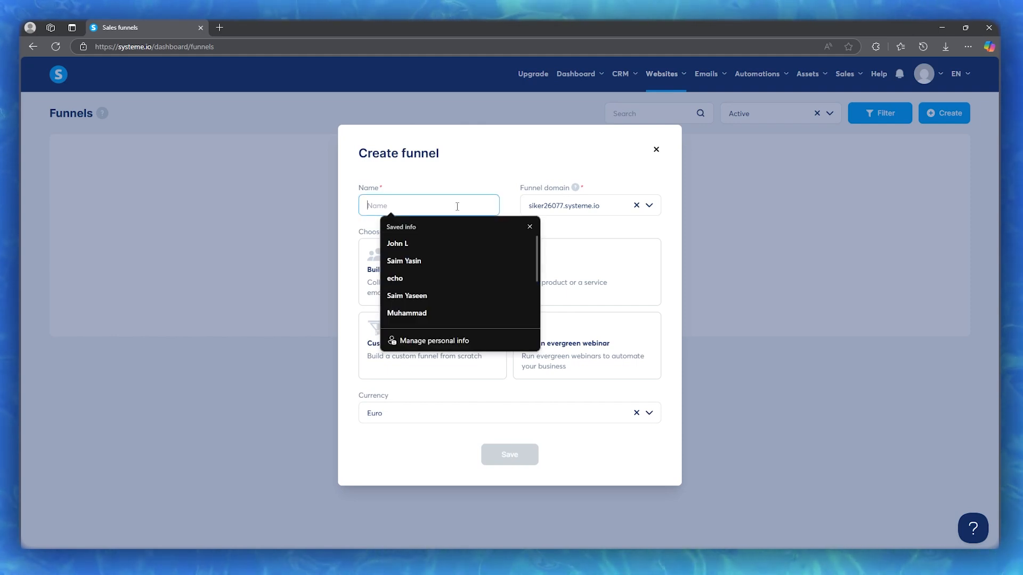
pyautogui.click(397, 278)
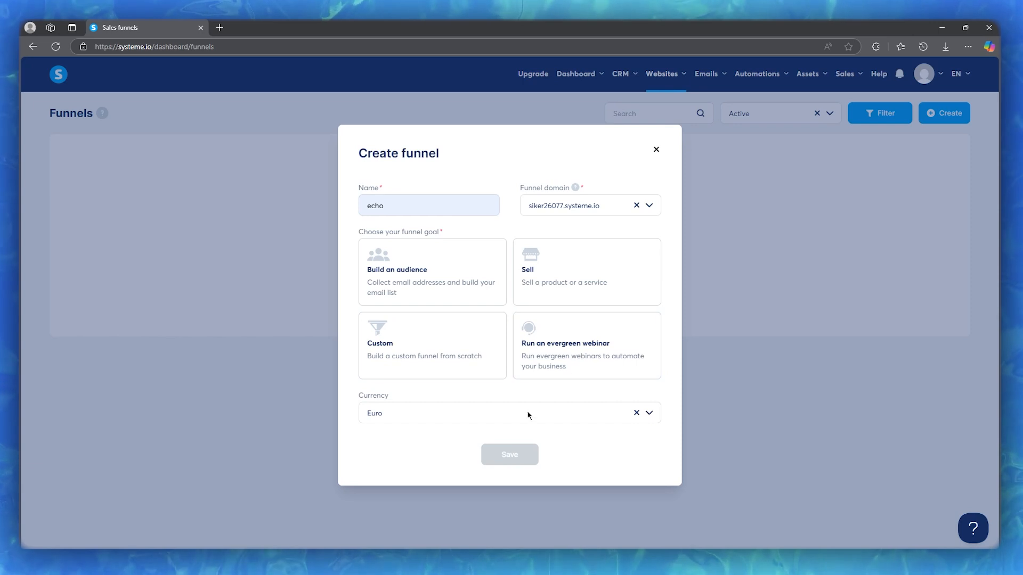
pyautogui.click(447, 301)
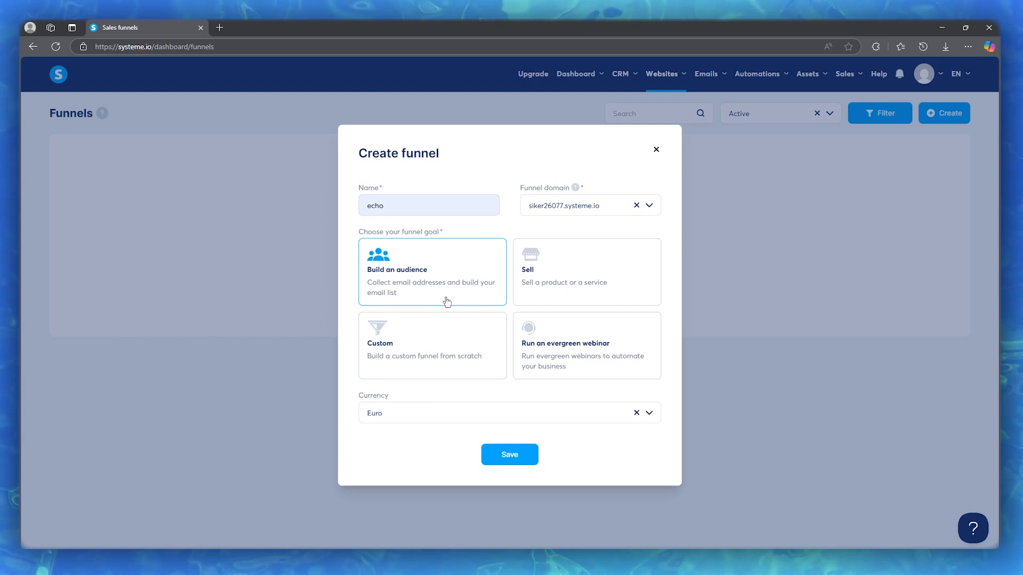
pyautogui.click(509, 455)
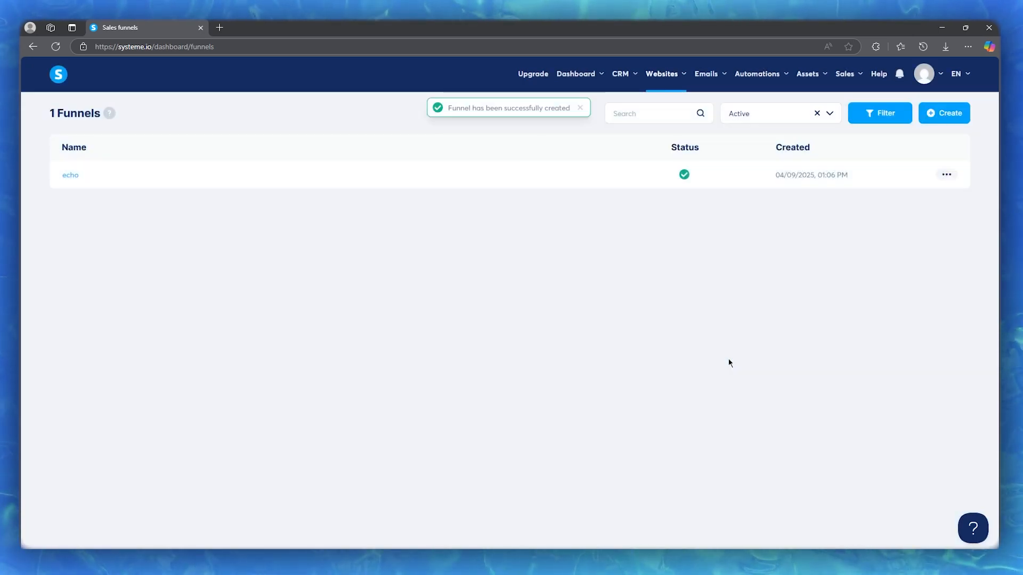
# Step: Open the echo funnel and preview the Elite Legal Advocacy template for its squeeze page
pyautogui.click(71, 175)
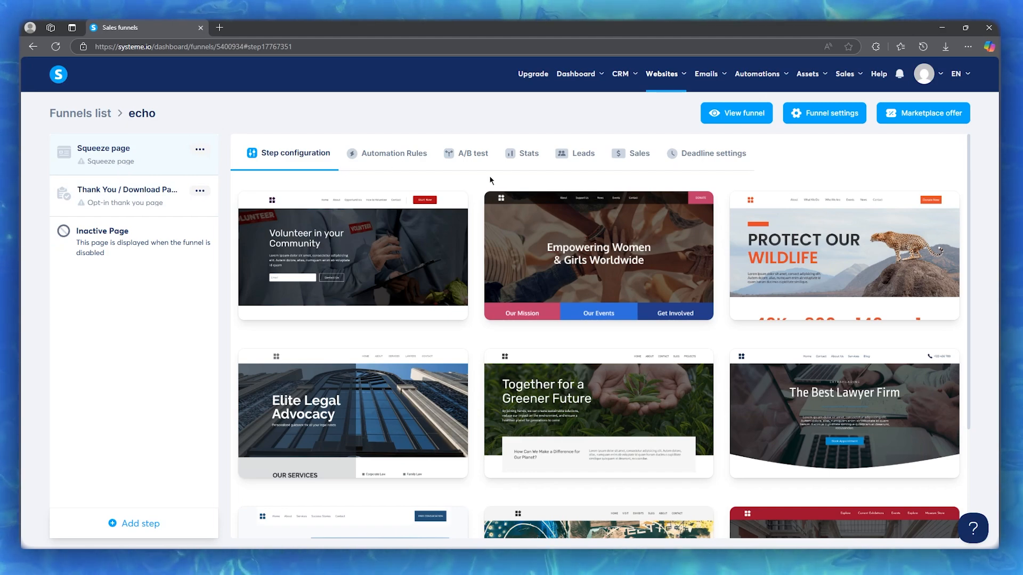
pyautogui.scroll(-3, 468, 242)
pyautogui.scroll(3, 468, 242)
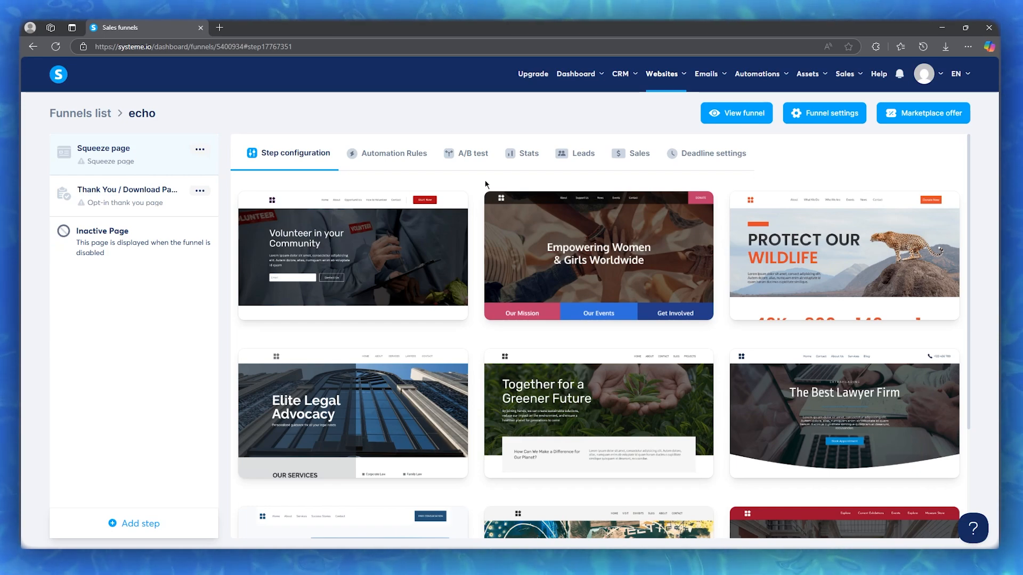
pyautogui.moveTo(830, 307)
pyautogui.scroll(-2, 823, 305)
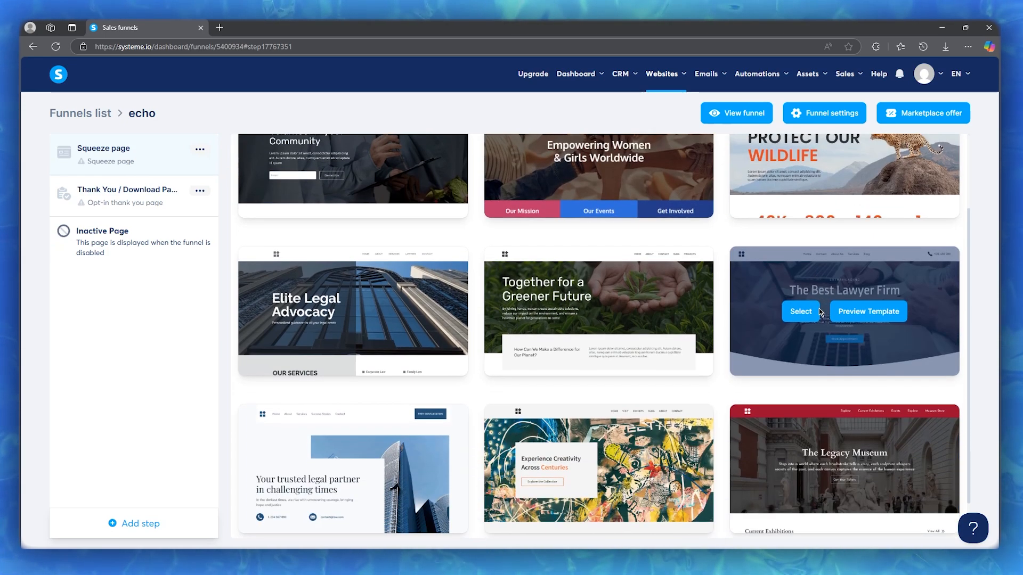
pyautogui.moveTo(426, 316)
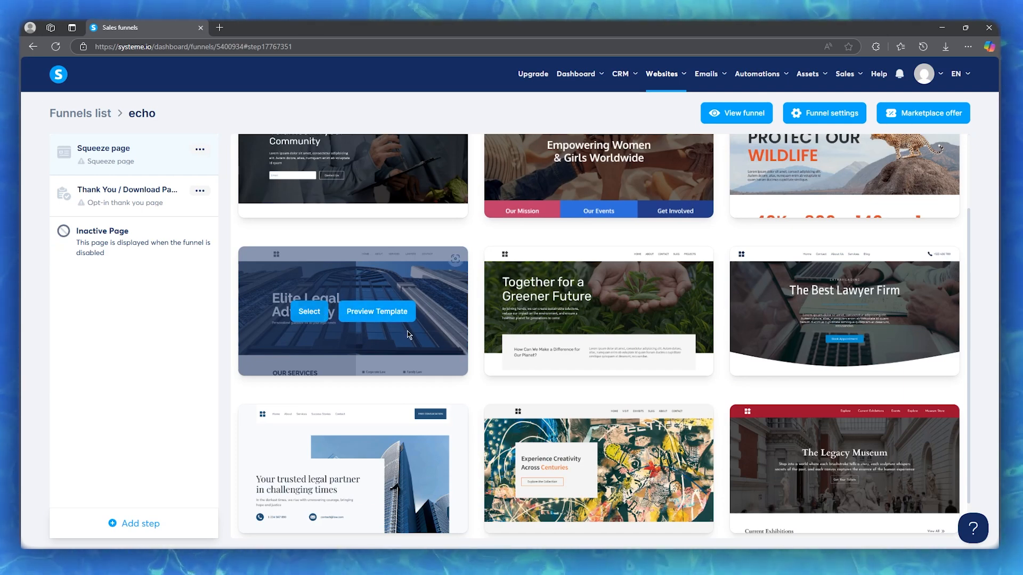
pyautogui.click(377, 317)
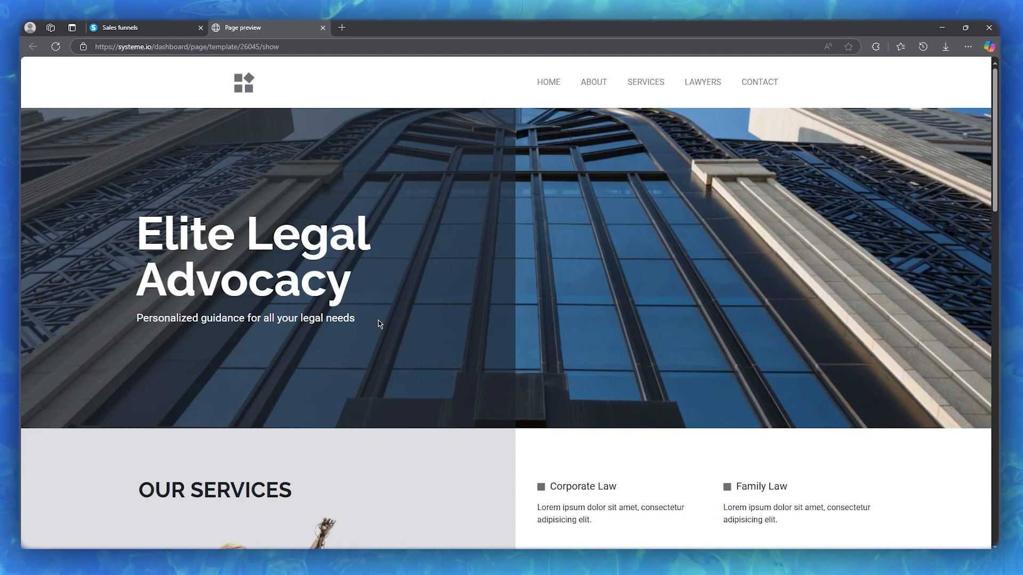
# Step: Look through the Elite Legal Advocacy page preview and apply that template to the funnel's squeeze page
pyautogui.click(585, 85)
pyautogui.scroll(-10, 536, 131)
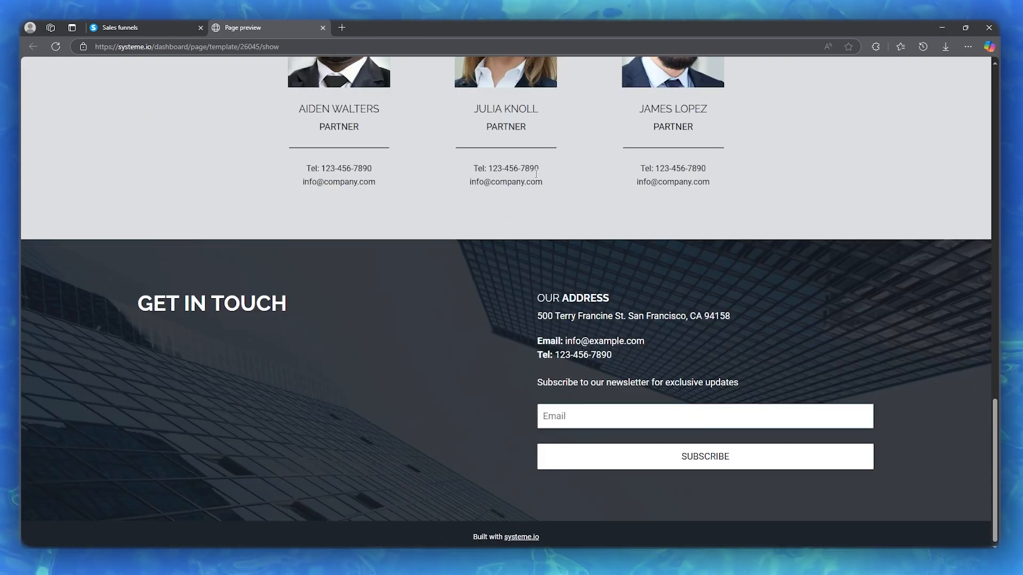
pyautogui.scroll(5, 602, 224)
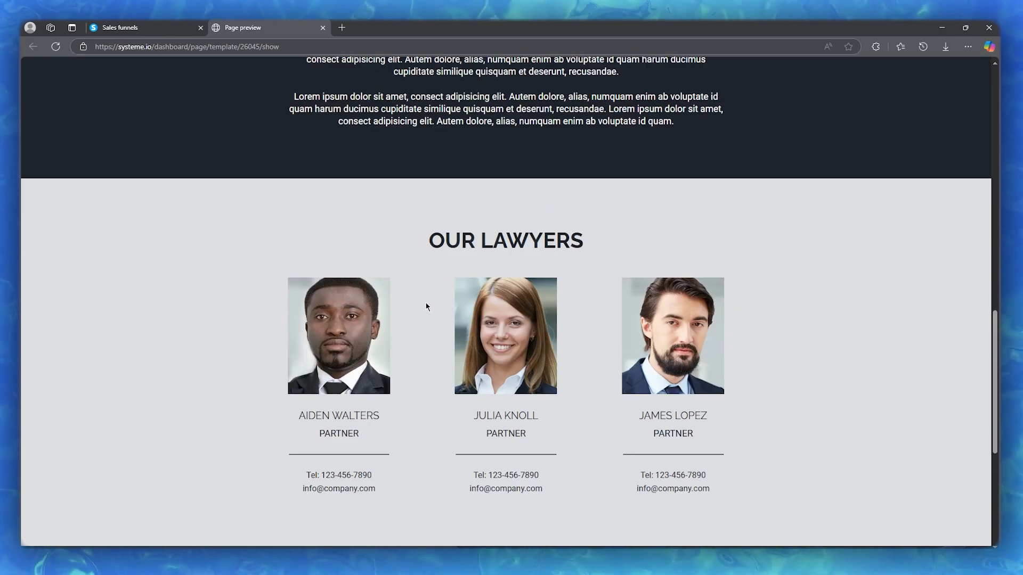
pyautogui.scroll(4, 425, 302)
pyautogui.scroll(15, 425, 304)
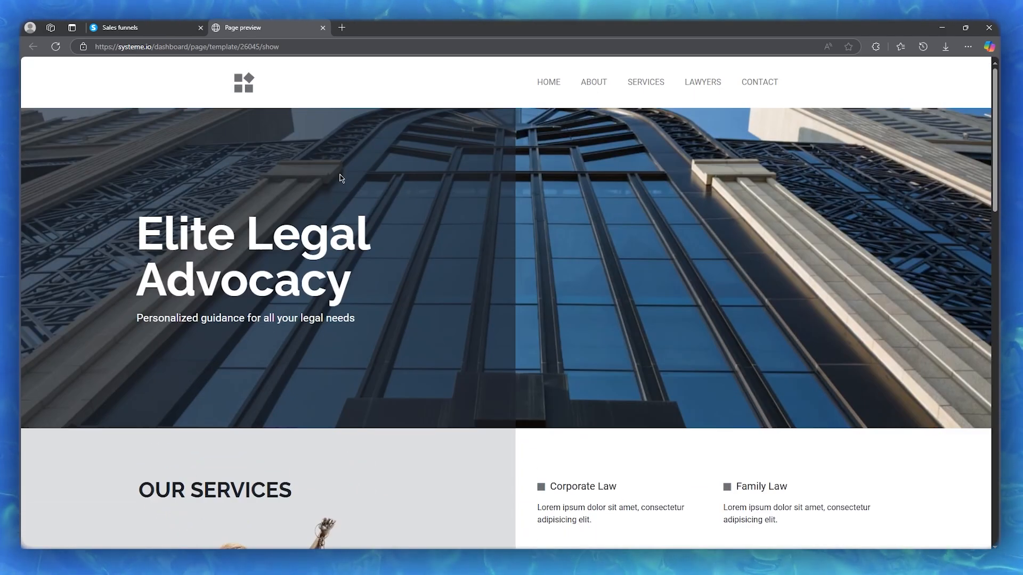
pyautogui.click(180, 24)
pyautogui.moveTo(307, 314)
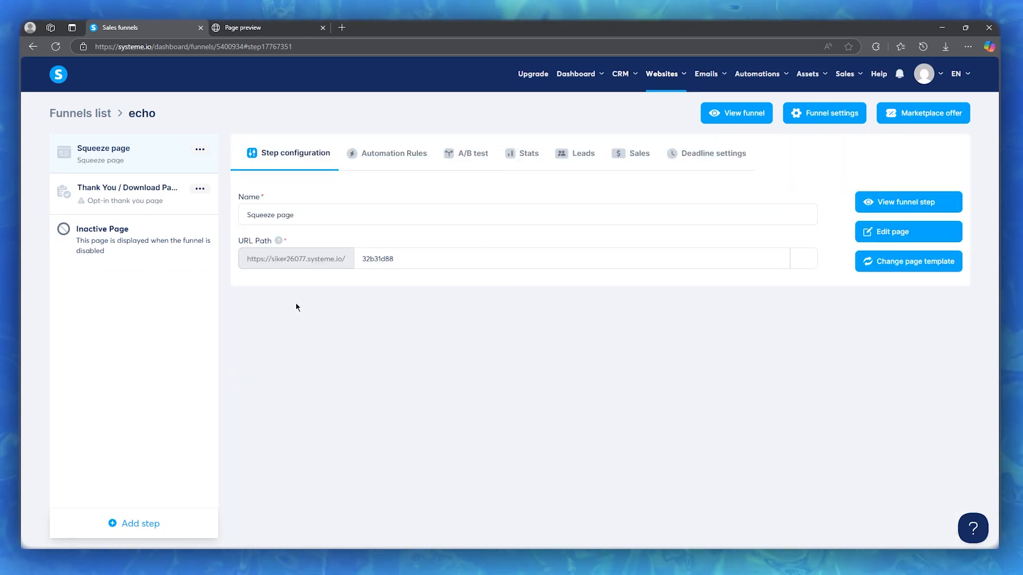
# Step: Change the squeeze page step's name to Landing Page
pyautogui.moveTo(296, 215); pyautogui.dragTo(240, 217)
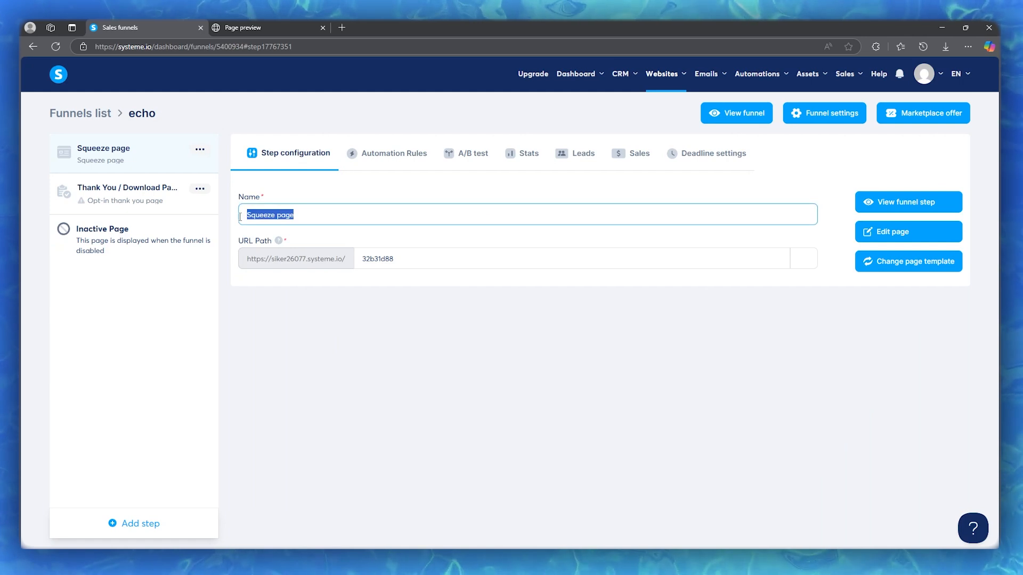
pyautogui.write('L')
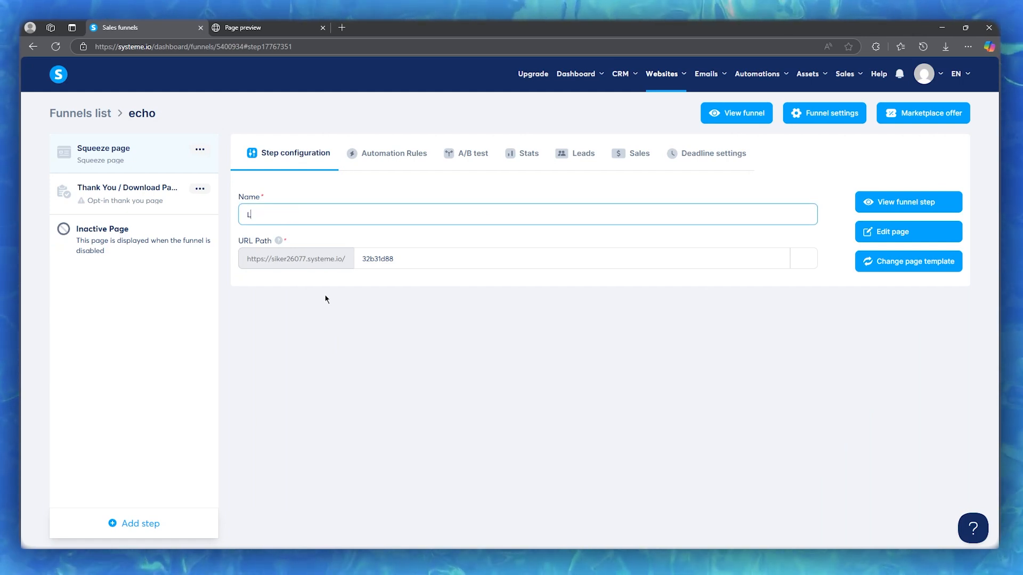
pyautogui.write('an')
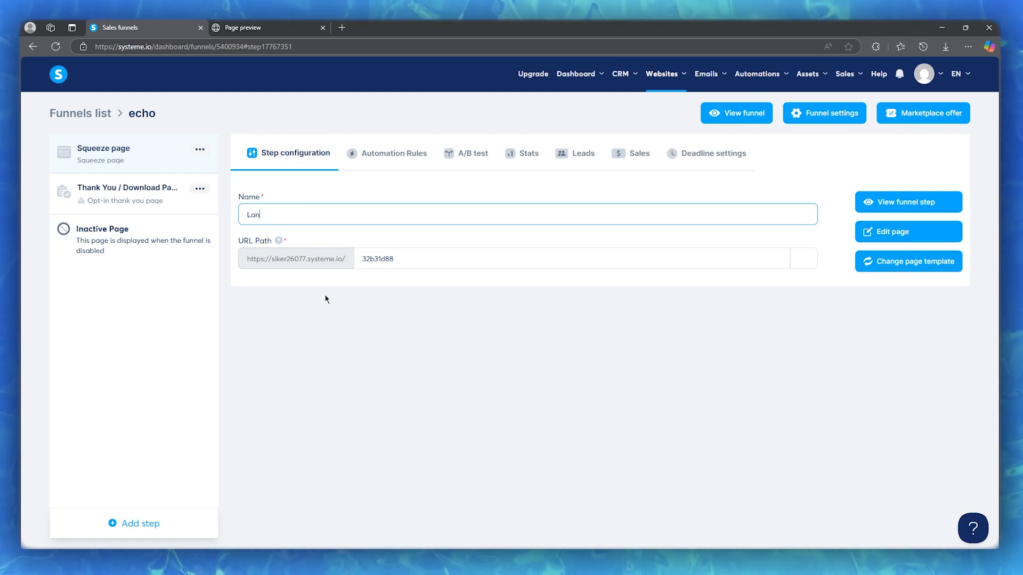
pyautogui.write('ding P')
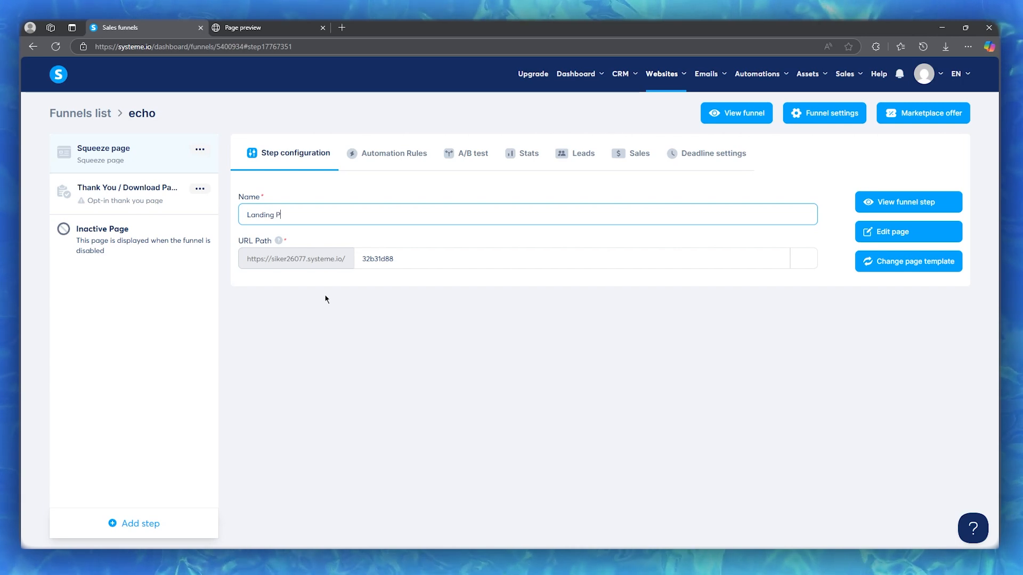
pyautogui.write('age')
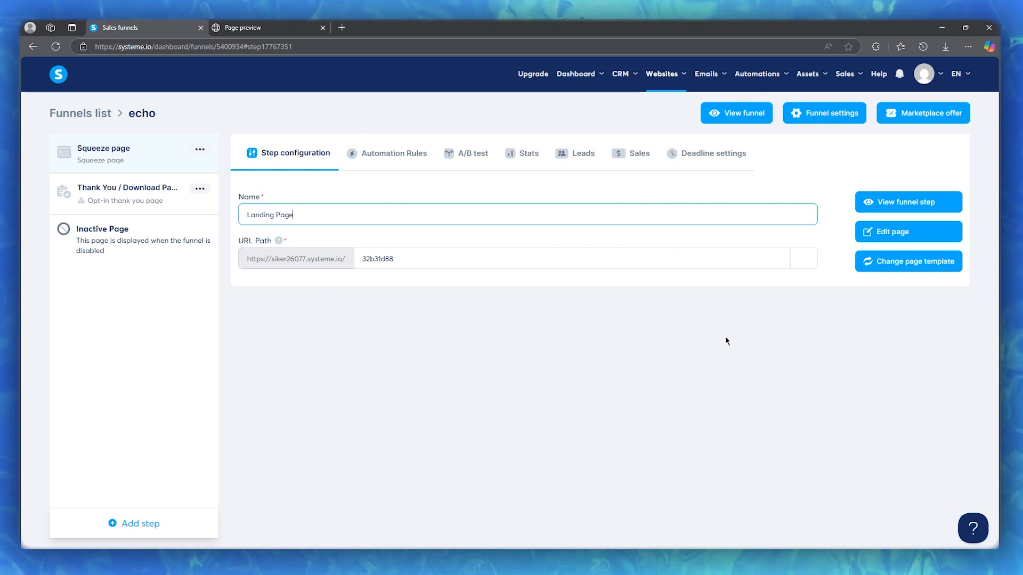
# Step: Open the Landing Page step in the page editor and close the template preview
pyautogui.click(889, 232)
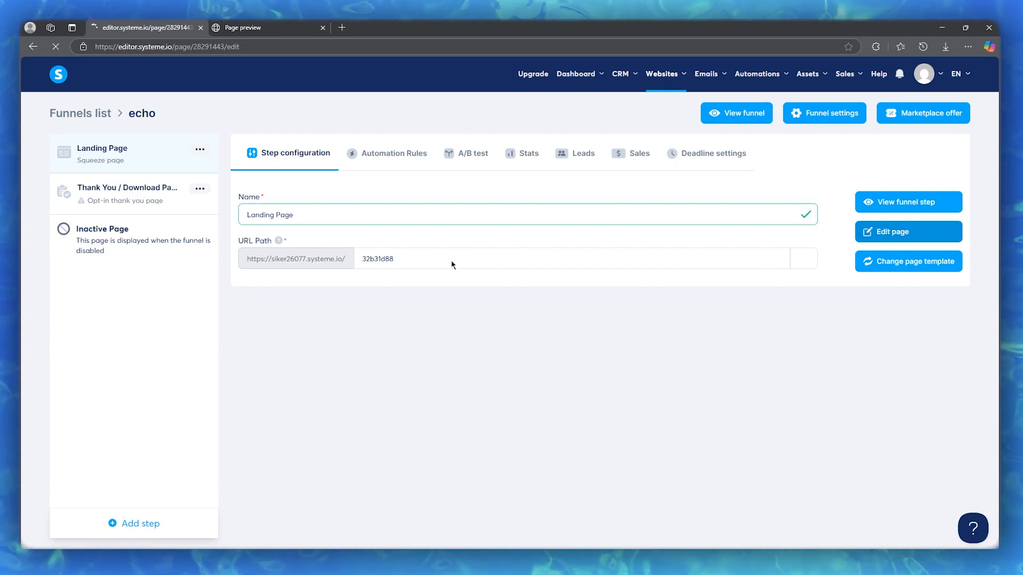
pyautogui.click(322, 28)
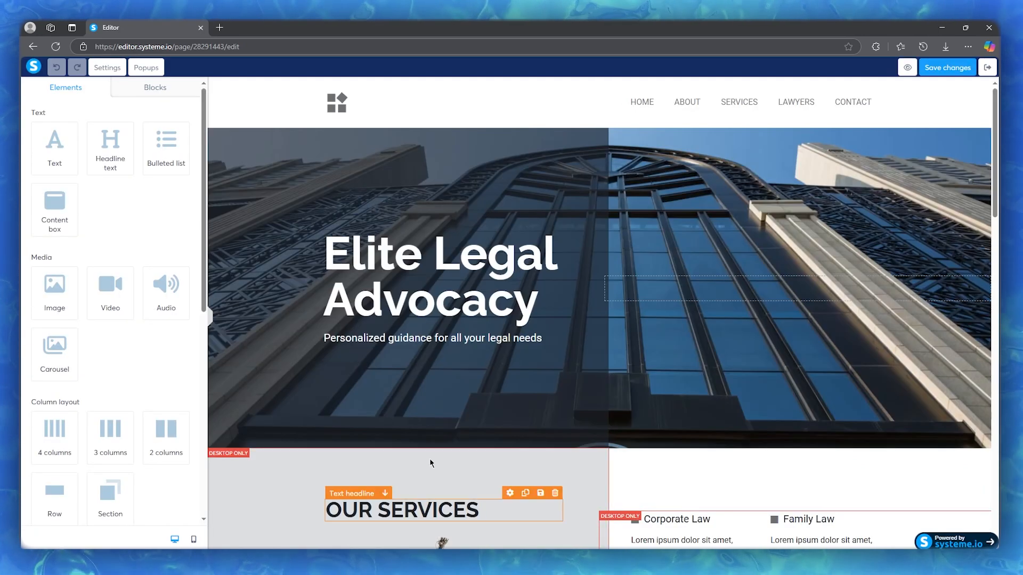
# Step: Look through the page layout and examine the elements and ready-made blocks available in the editor
pyautogui.scroll(-5, 429, 458)
pyautogui.scroll(-5, 471, 378)
pyautogui.scroll(10, 472, 378)
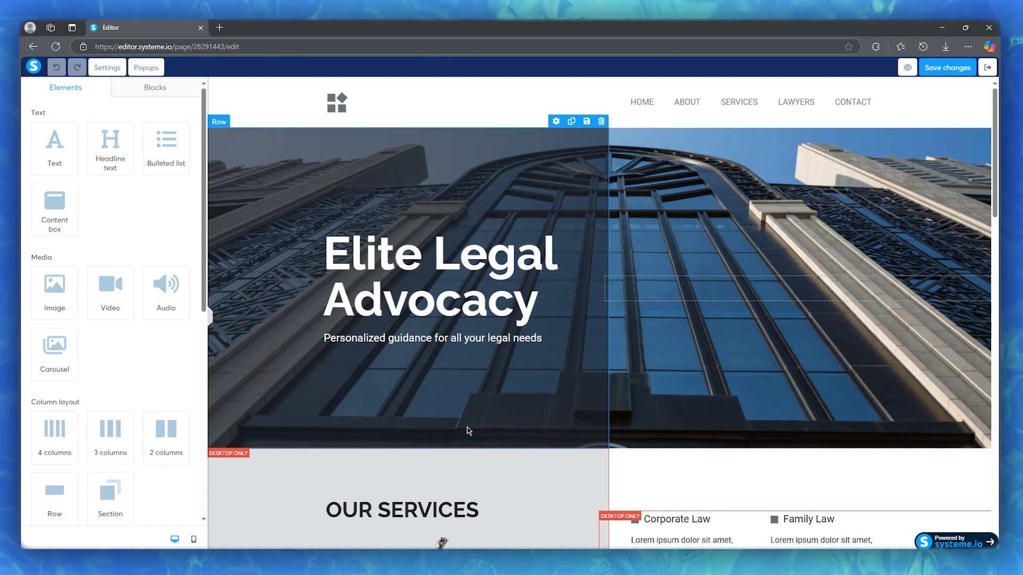
pyautogui.scroll(-8, 123, 187)
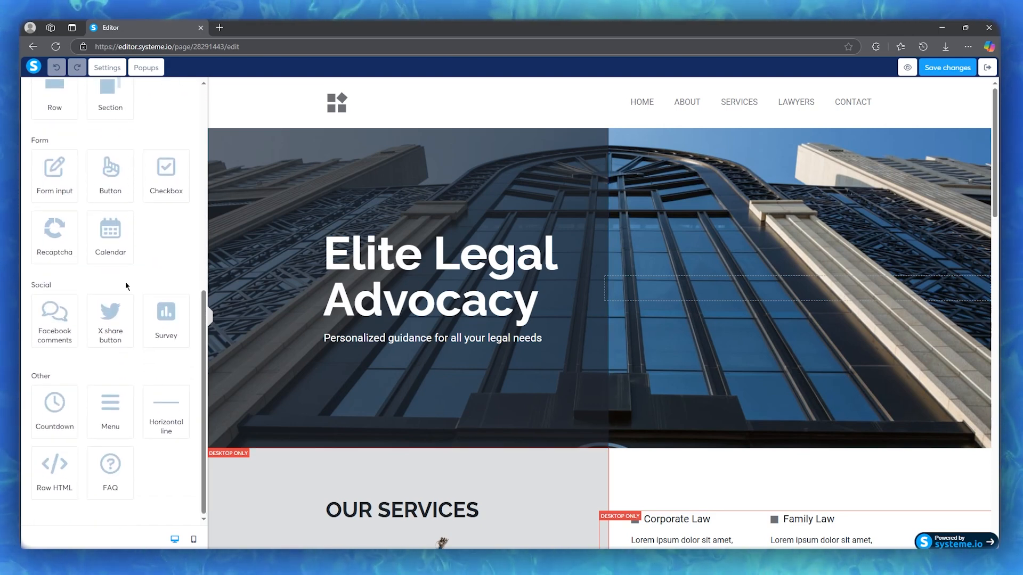
pyautogui.scroll(8, 126, 271)
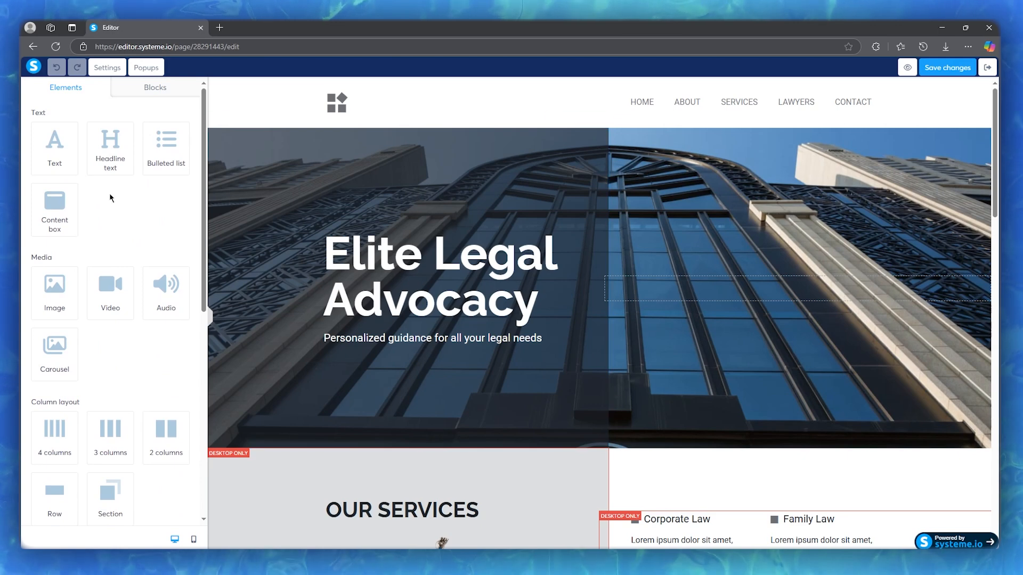
pyautogui.click(153, 92)
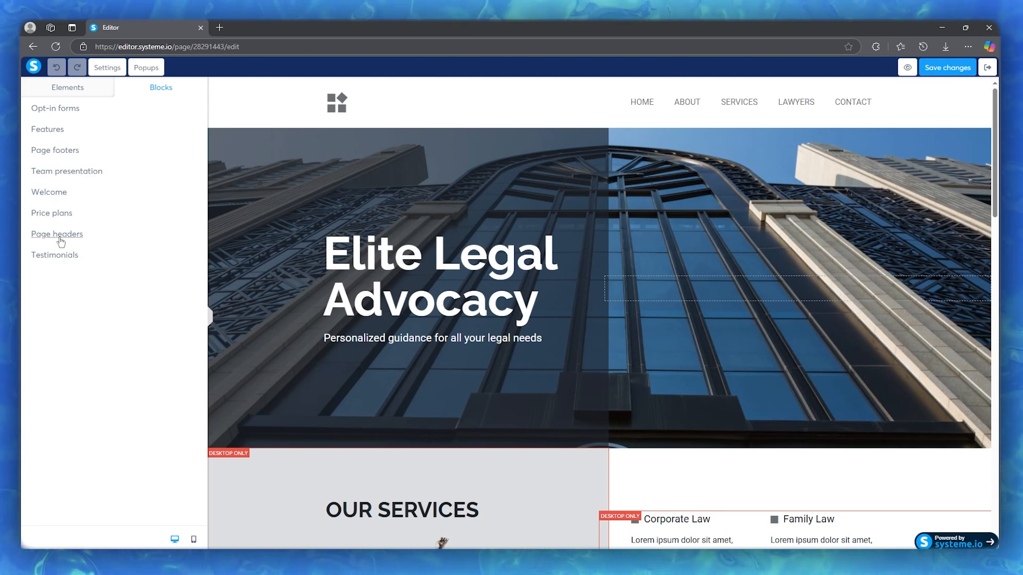
pyautogui.click(64, 91)
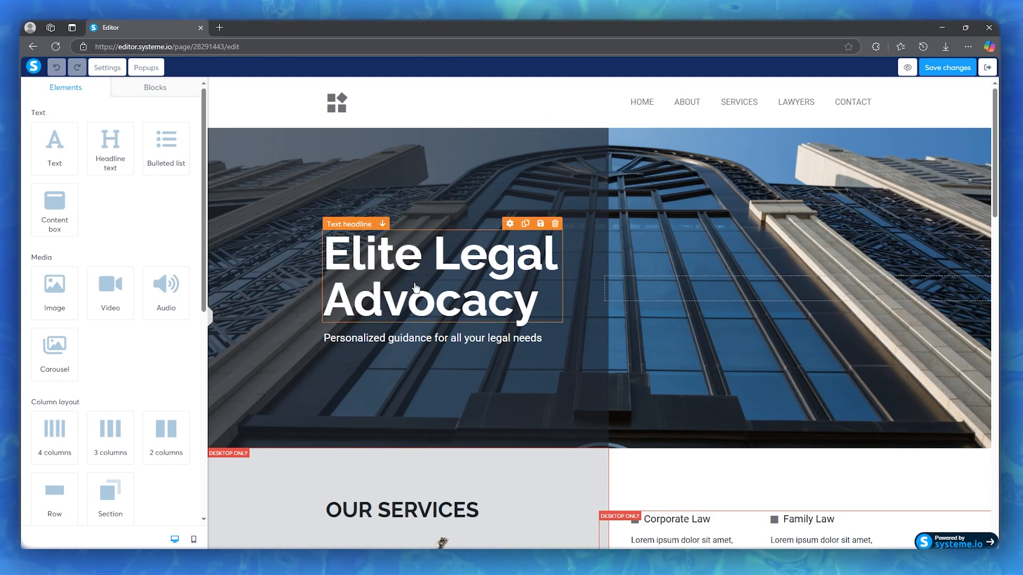
pyautogui.scroll(-8, 416, 288)
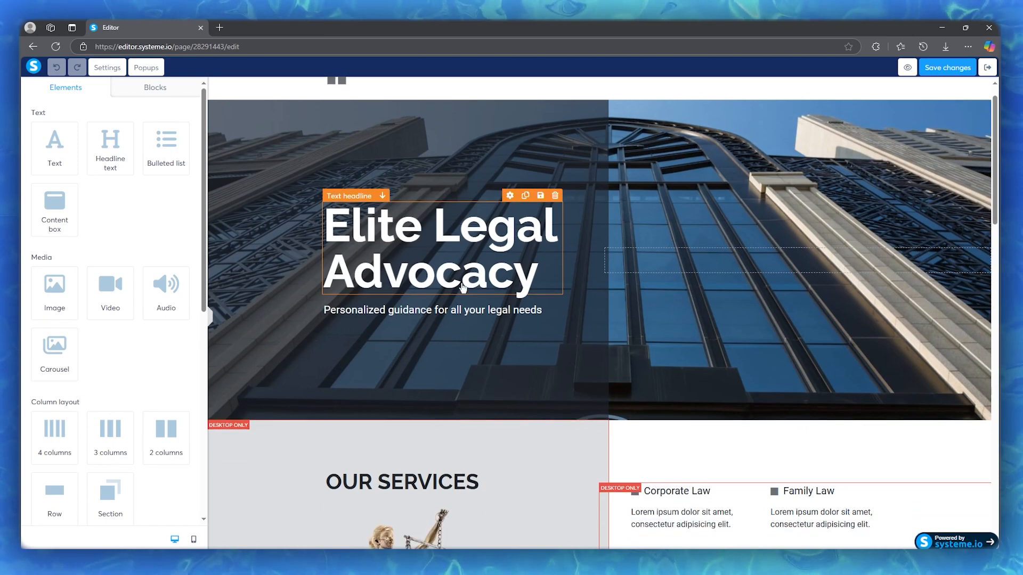
pyautogui.scroll(10, 462, 288)
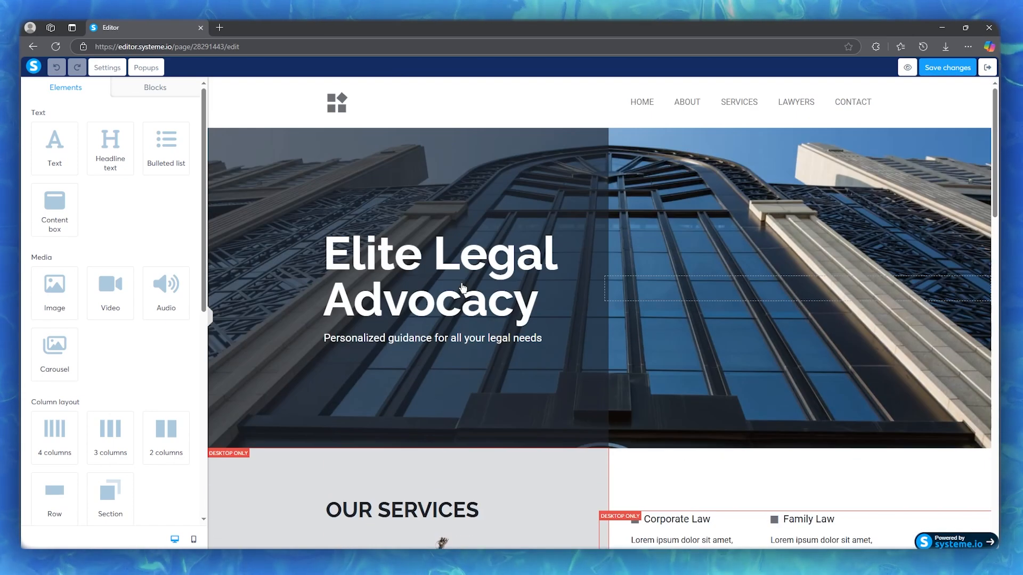
# Step: Replace the hero headline text "Elite Legal Advocacy" with "John Real Estate"
pyautogui.click(534, 301)
pyautogui.moveTo(529, 299); pyautogui.dragTo(338, 254)
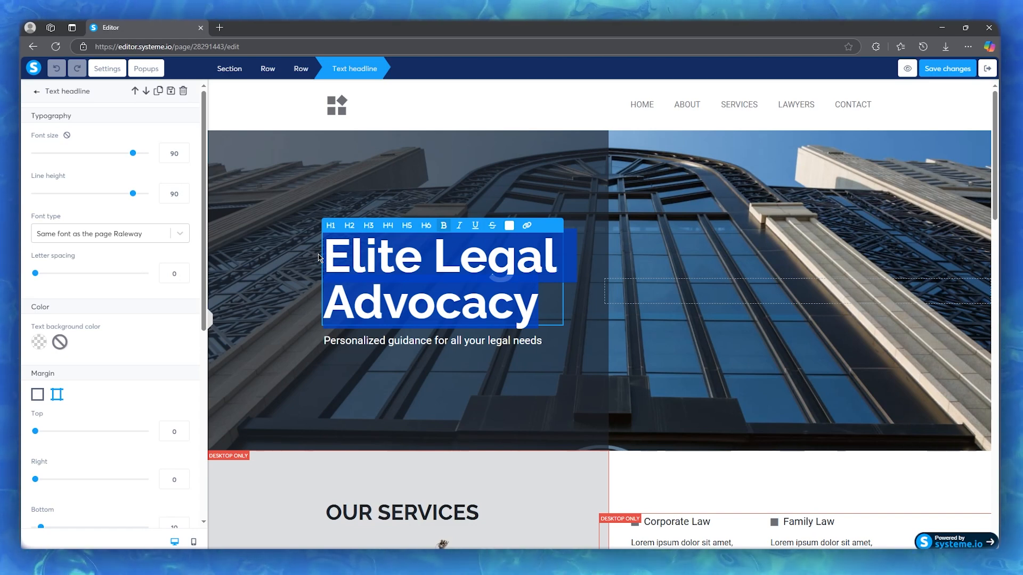
pyautogui.write('John')
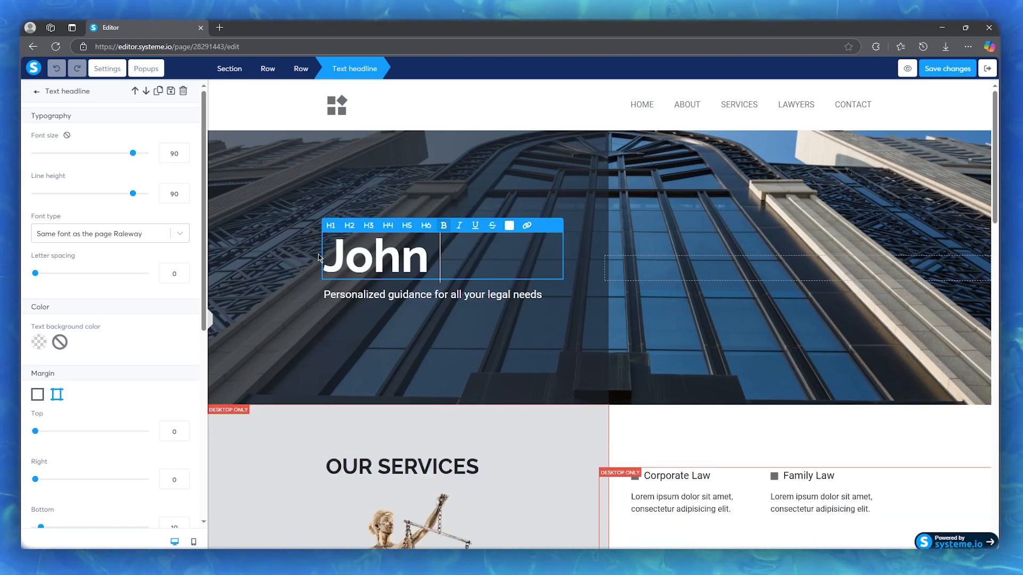
pyautogui.write(' Real ')
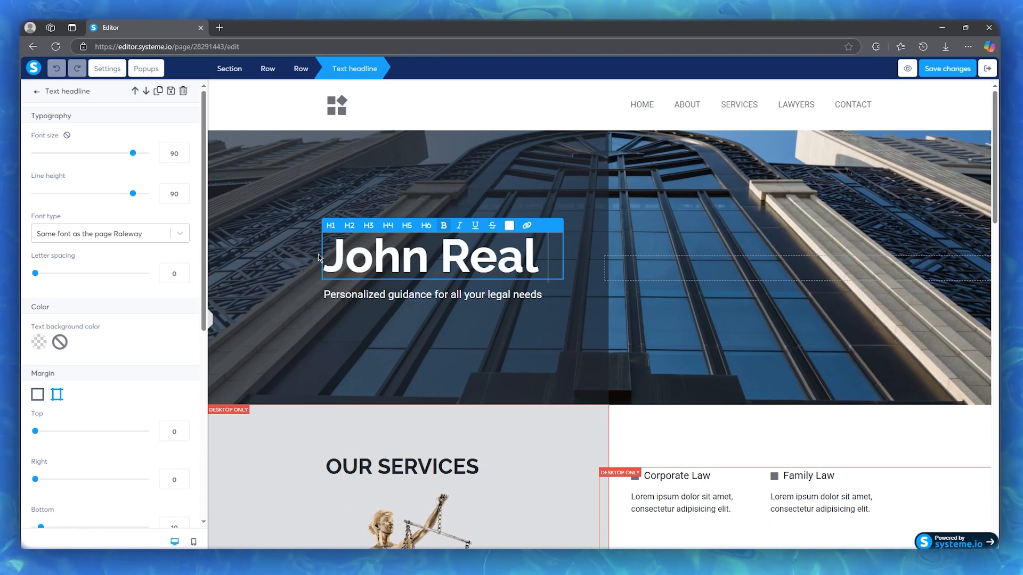
pyautogui.write('Estate')
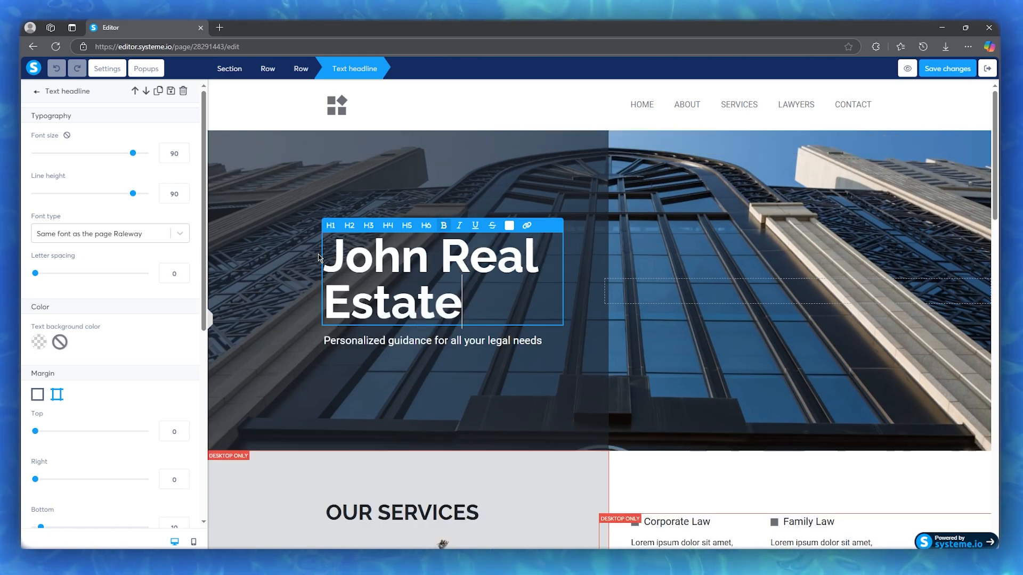
pyautogui.click(457, 344)
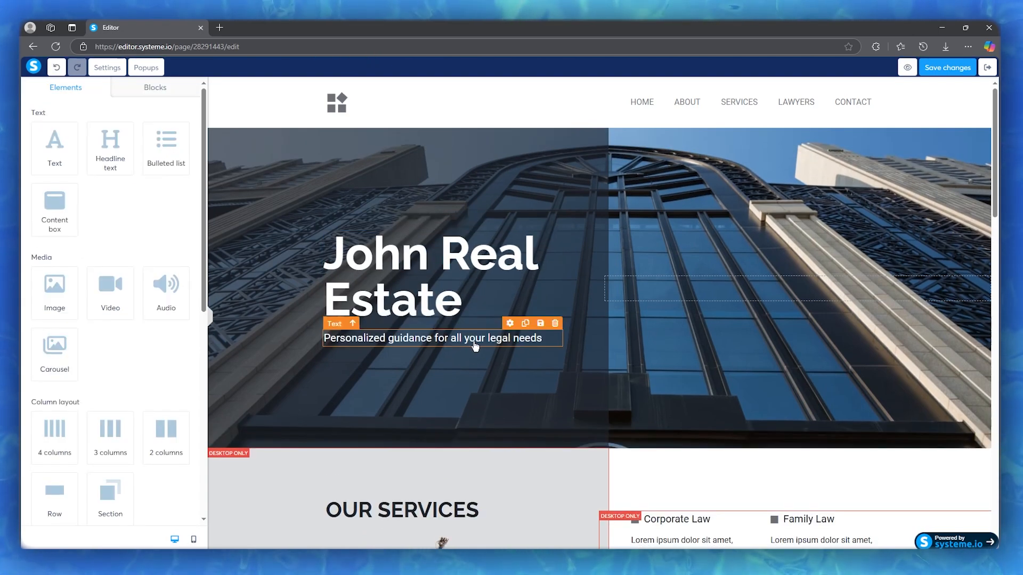
# Step: Replace the tagline under the hero headline with "Best Real Estate Providers"
pyautogui.click(463, 342)
pyautogui.moveTo(560, 343); pyautogui.dragTo(324, 345)
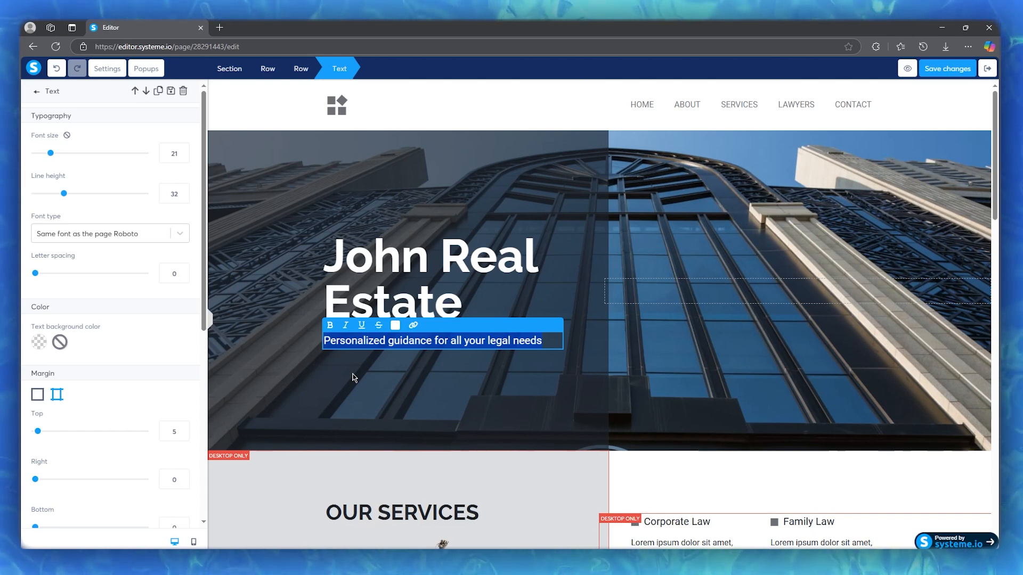
pyautogui.write('Best Re')
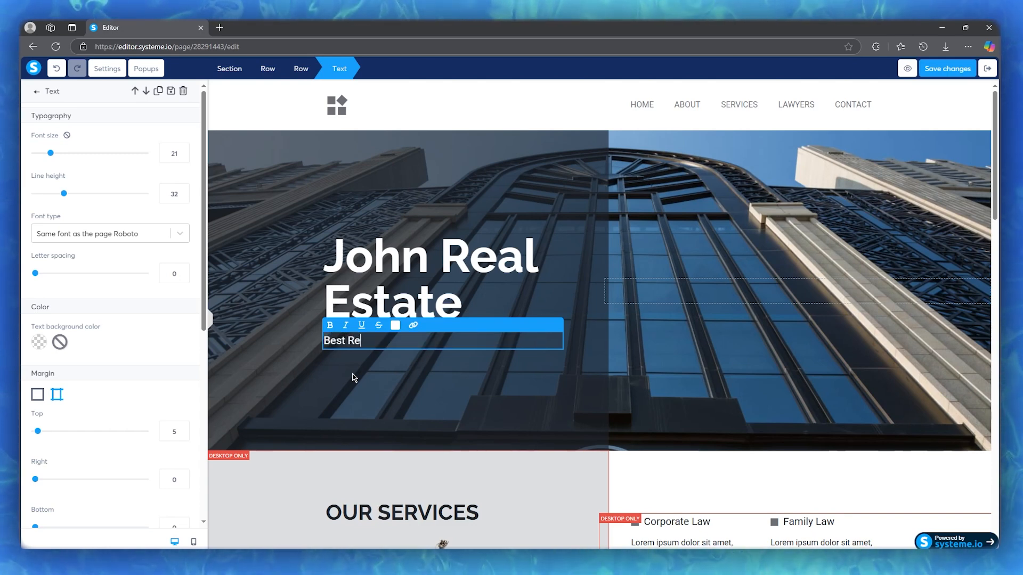
pyautogui.write('al Est')
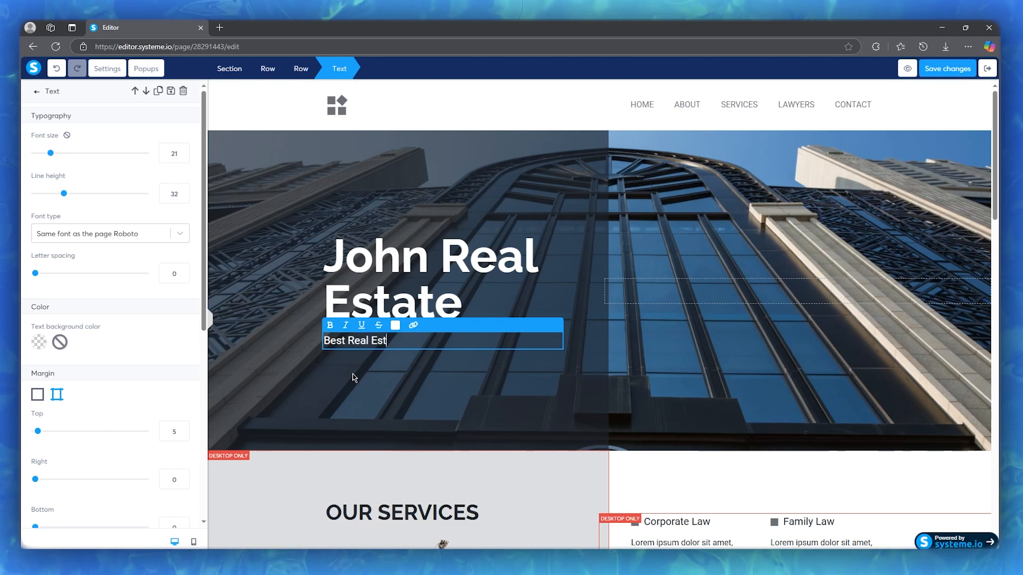
pyautogui.write('ate P')
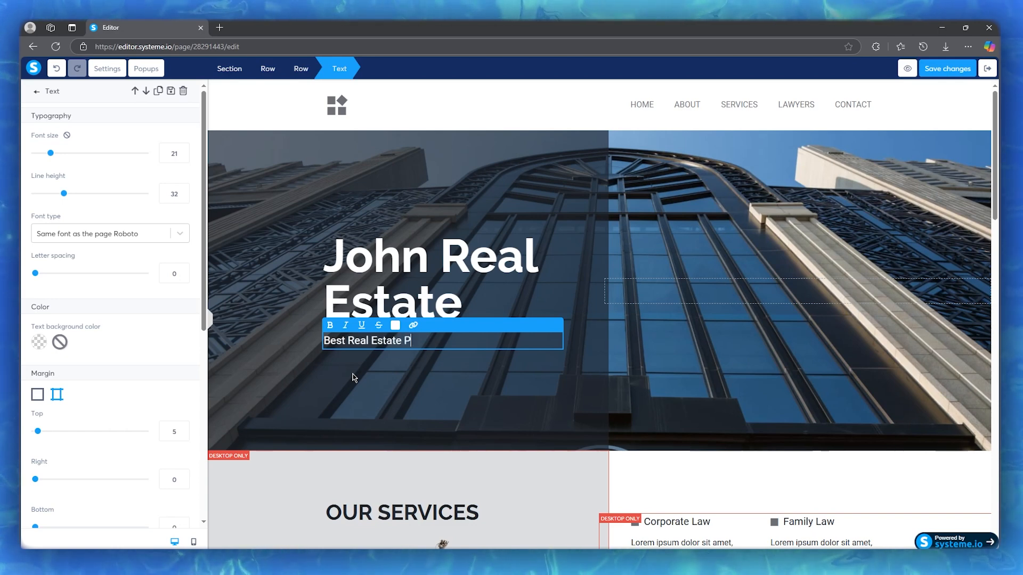
pyautogui.write('roviders')
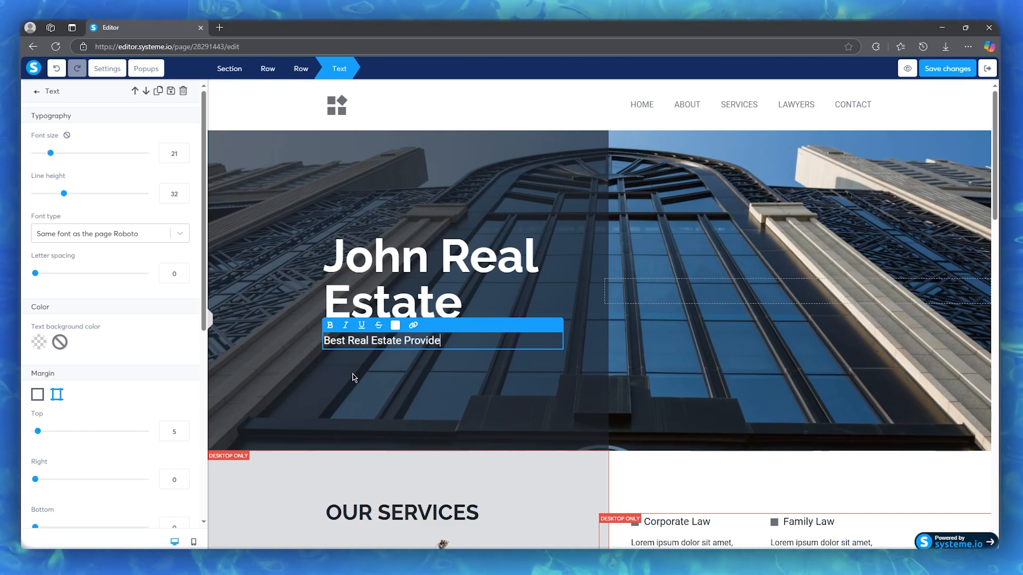
pyautogui.click(498, 387)
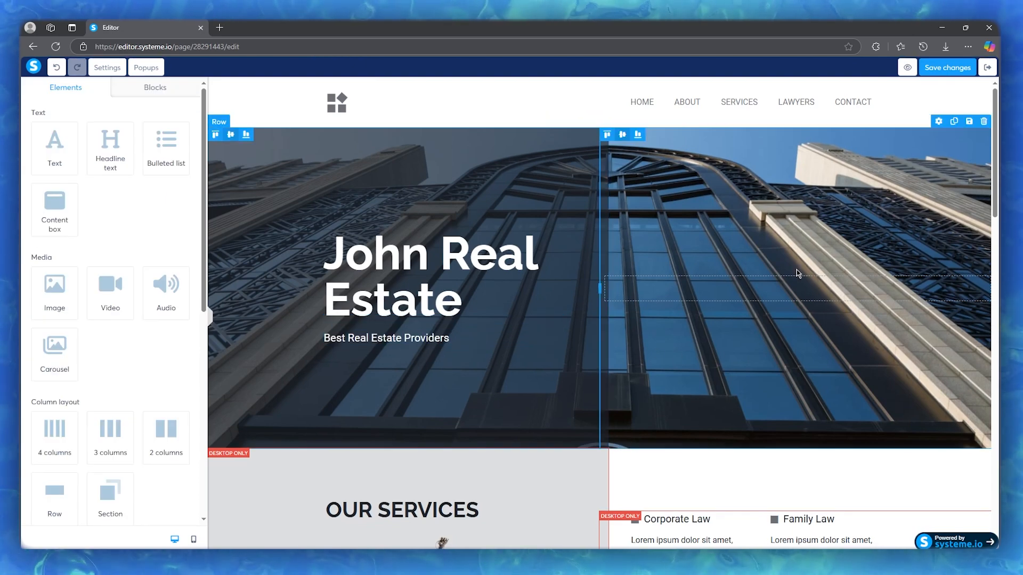
# Step: Try heading levels H1 to H6 on the whole hero headline and settle on H1
pyautogui.click(484, 304)
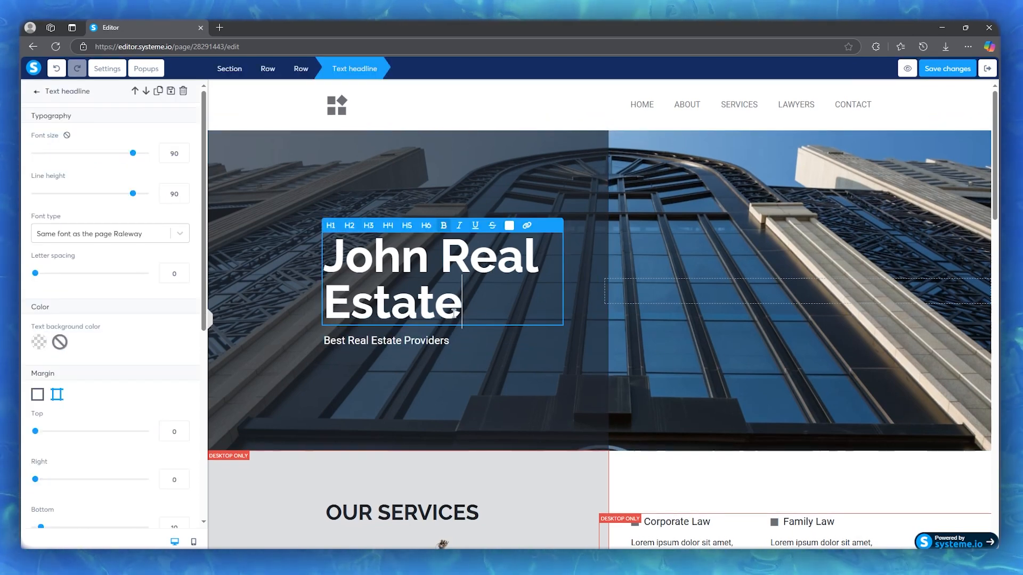
pyautogui.moveTo(484, 304); pyautogui.dragTo(321, 257)
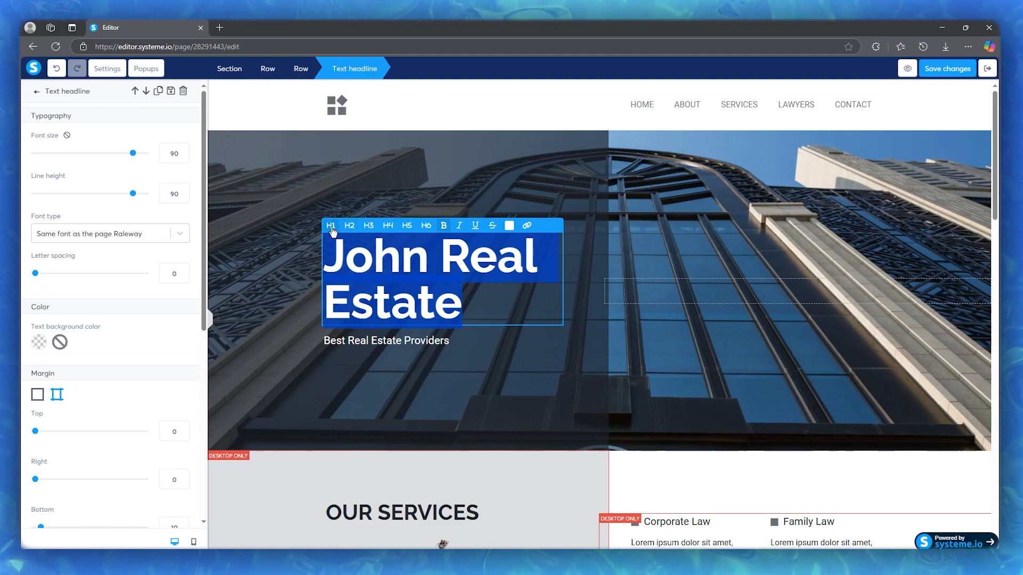
pyautogui.click(330, 229)
pyautogui.click(349, 228)
pyautogui.click(368, 227)
pyautogui.click(385, 229)
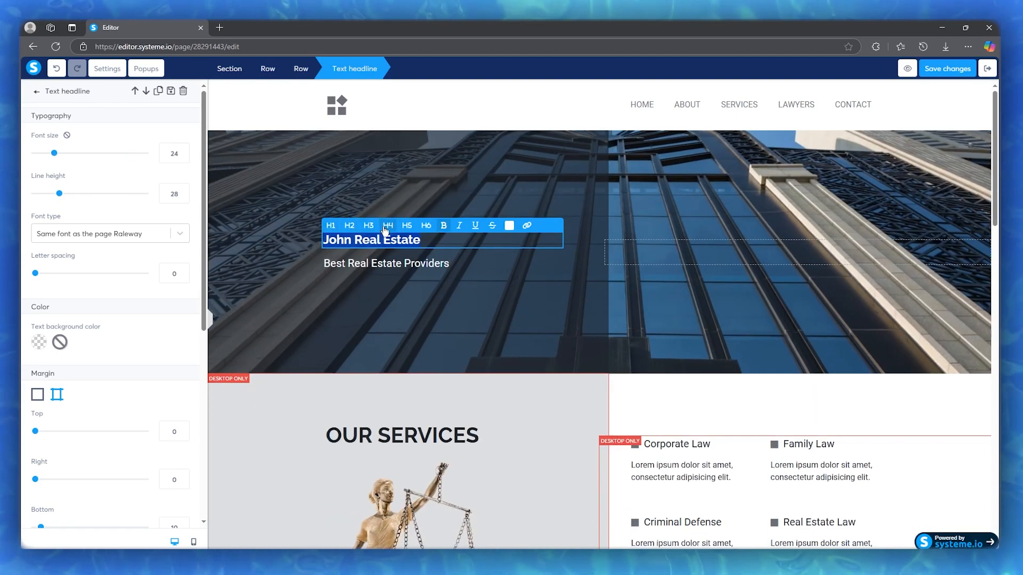
pyautogui.click(407, 226)
pyautogui.click(426, 226)
pyautogui.click(443, 225)
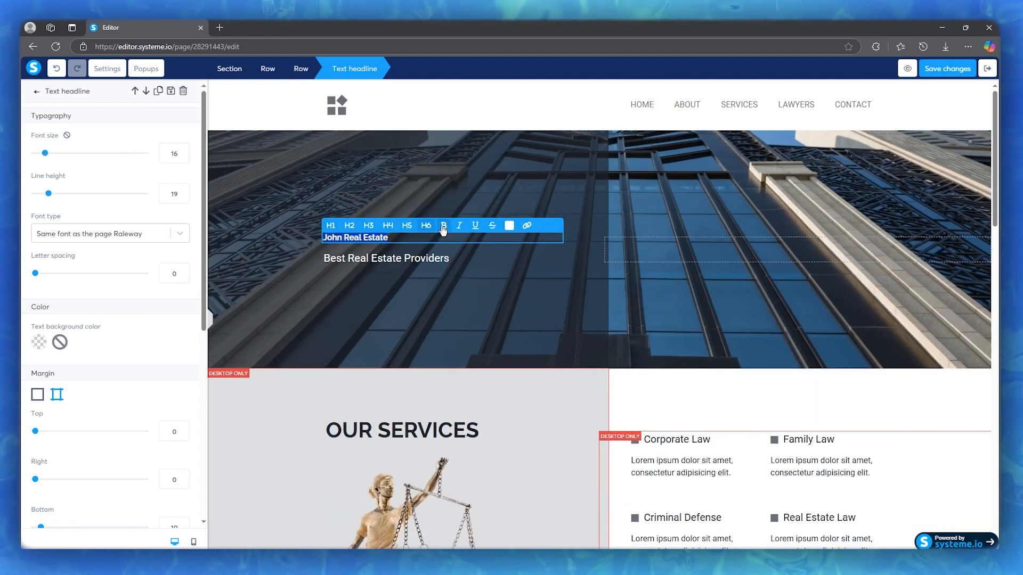
pyautogui.click(330, 226)
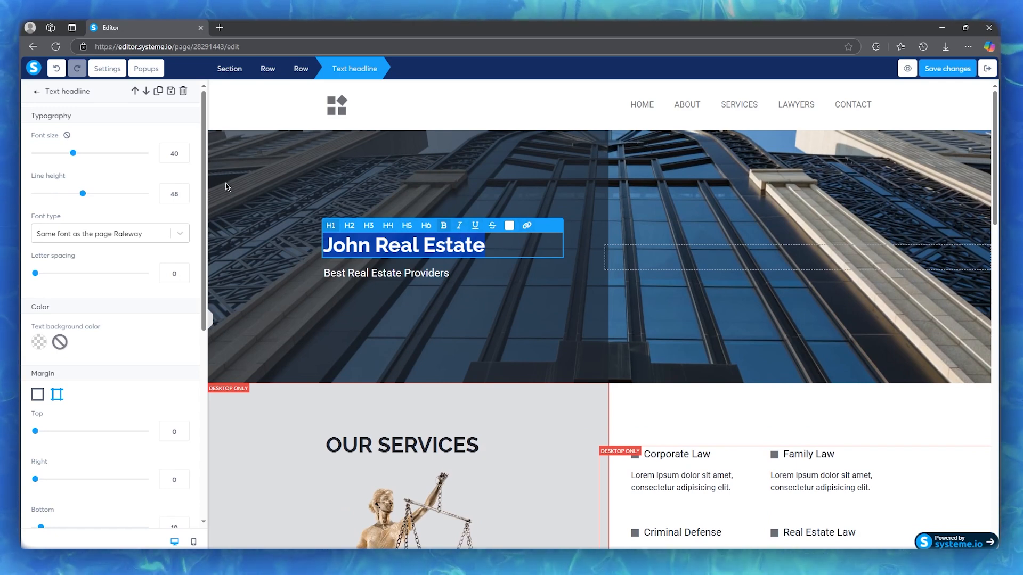
# Step: Set the hero headline's font size to 76, line height to 71 and letter spacing to 2
pyautogui.moveTo(75, 154); pyautogui.dragTo(128, 157)
pyautogui.moveTo(83, 194); pyautogui.dragTo(111, 201)
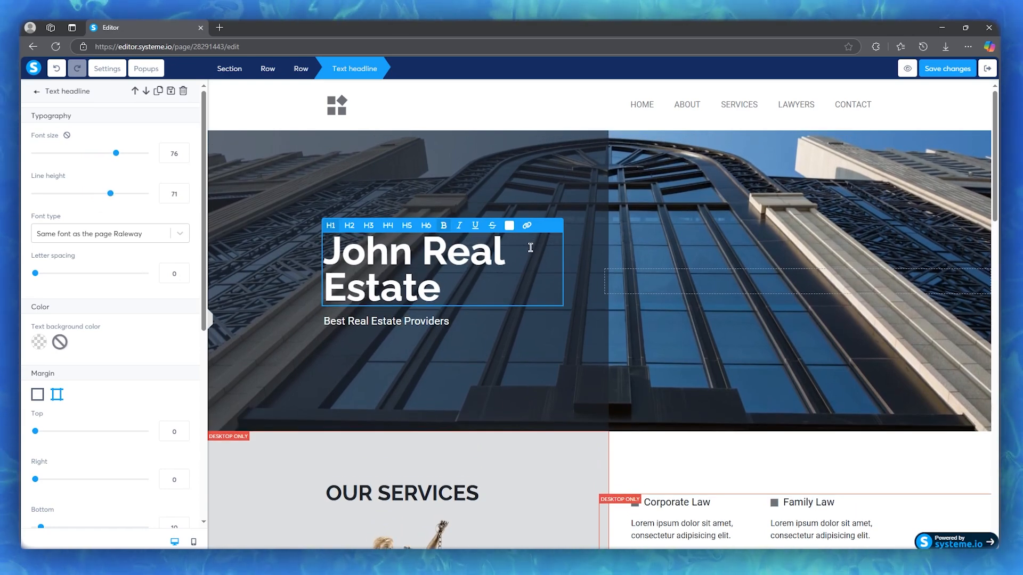
pyautogui.scroll(-2, 82, 249)
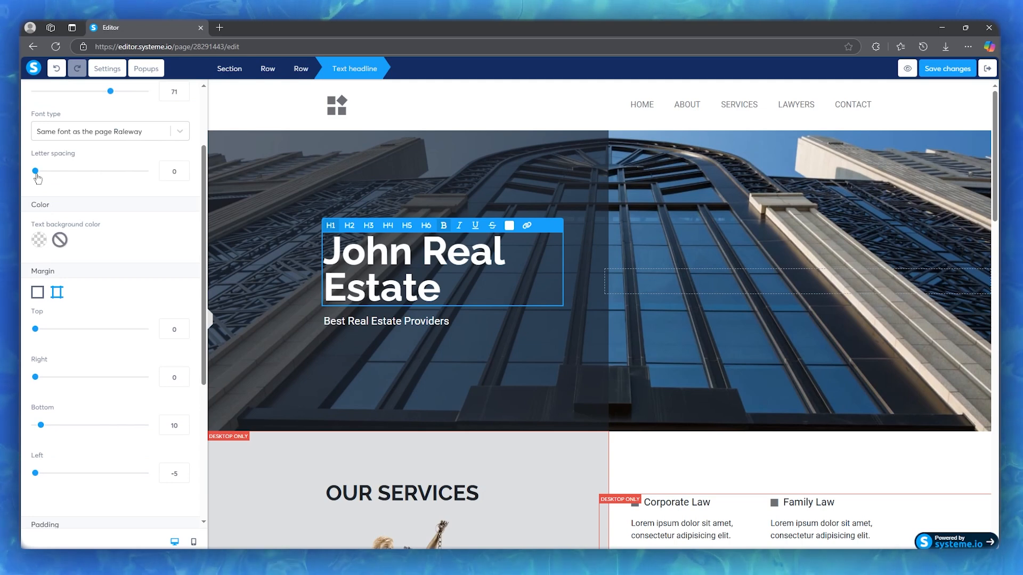
pyautogui.moveTo(36, 173); pyautogui.dragTo(57, 171)
# Step: Try red shades D10000 and AF6C6C as the hero headline's text background and reset it to transparent
pyautogui.scroll(-1, 93, 209)
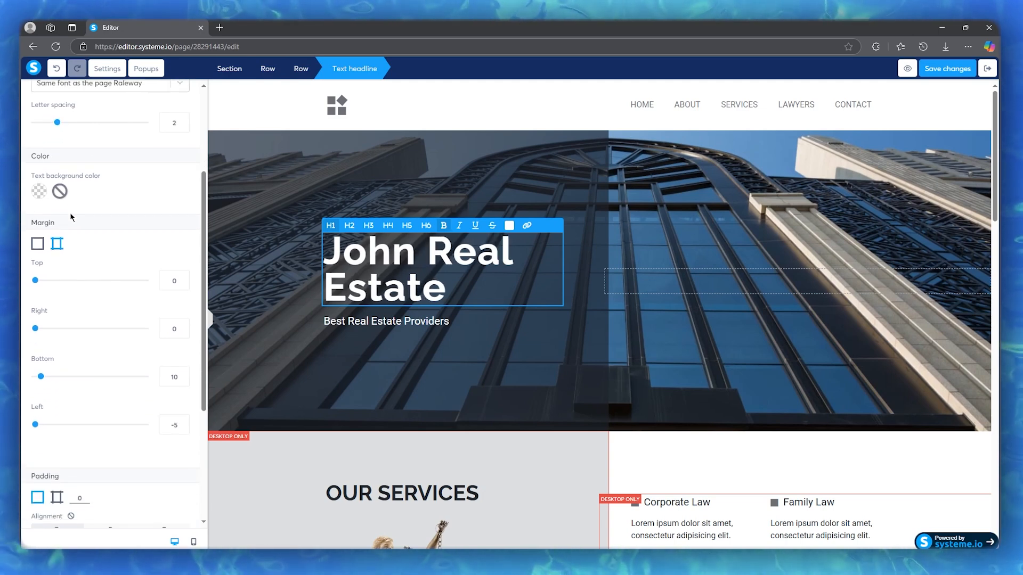
pyautogui.click(35, 189)
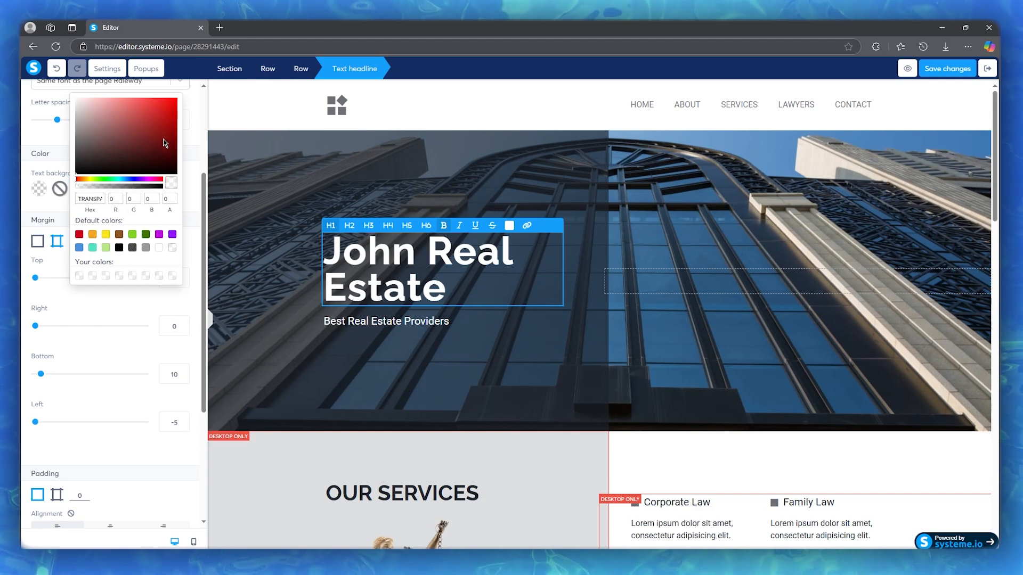
pyautogui.moveTo(113, 163); pyautogui.dragTo(177, 111)
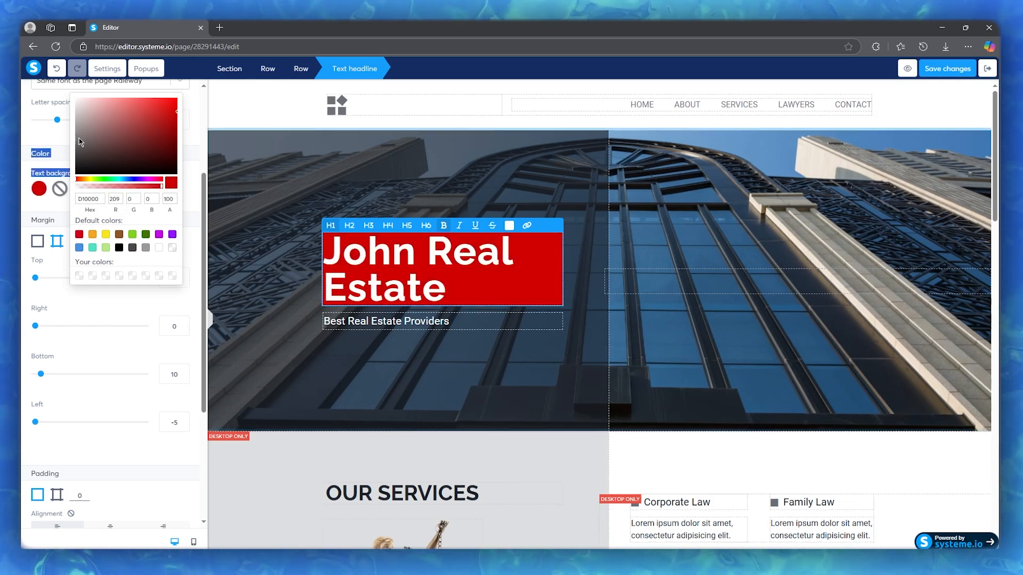
pyautogui.click(114, 121)
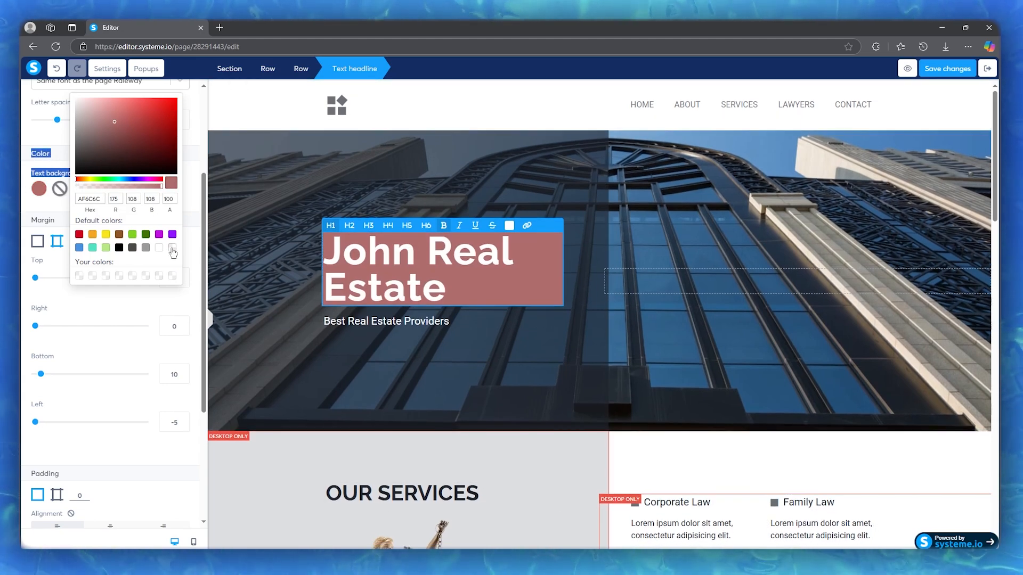
pyautogui.click(172, 249)
pyautogui.click(172, 247)
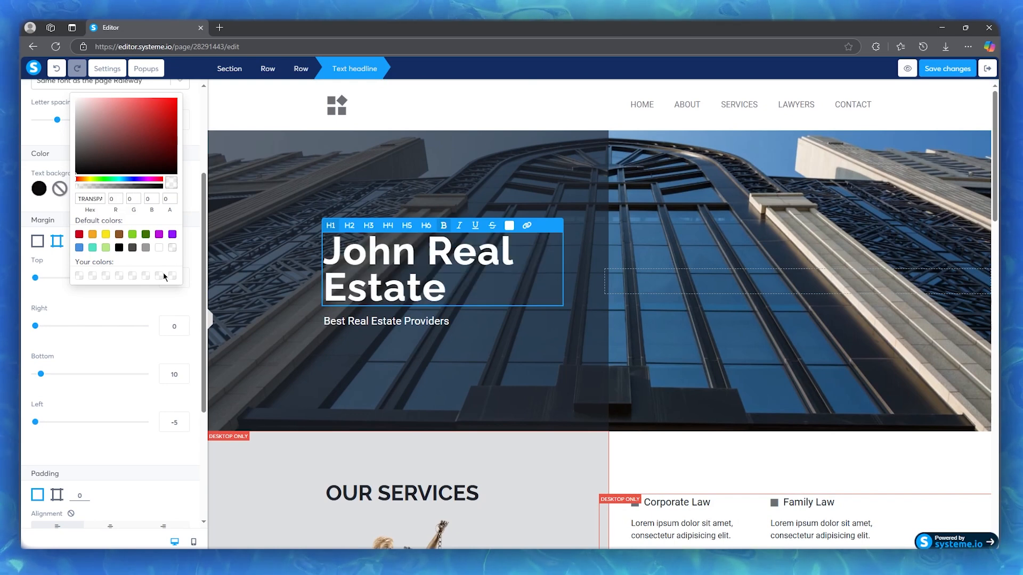
pyautogui.click(170, 298)
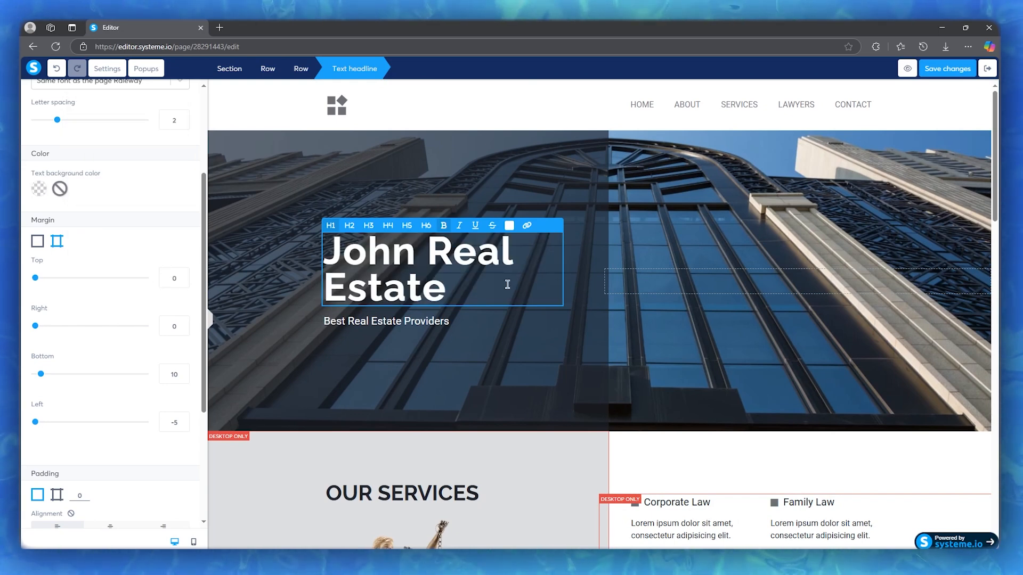
# Step: Change the text color of the whole hero headline to red, hex D62323
pyautogui.moveTo(507, 285); pyautogui.dragTo(314, 256)
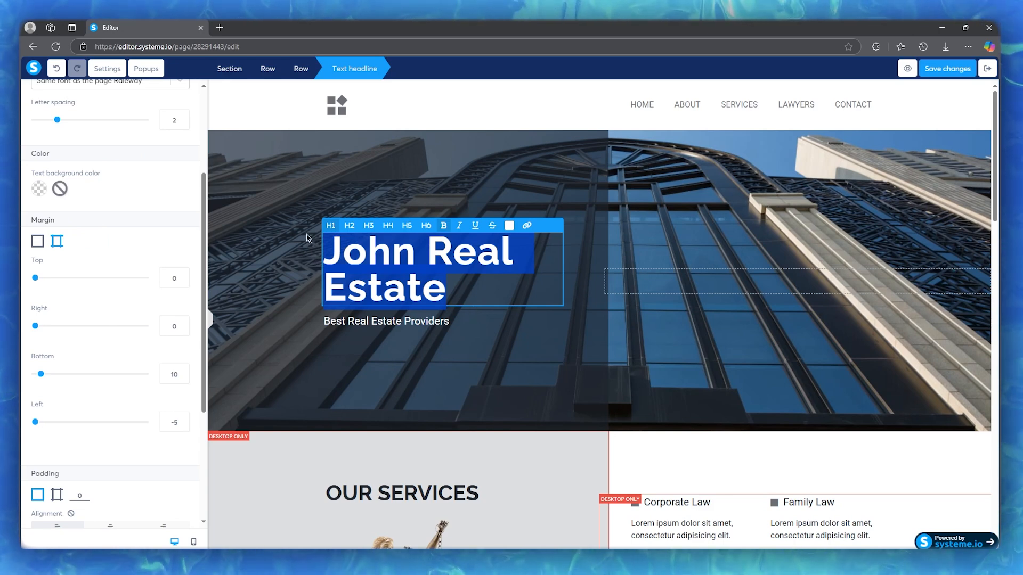
pyautogui.click(512, 227)
pyautogui.click(608, 147)
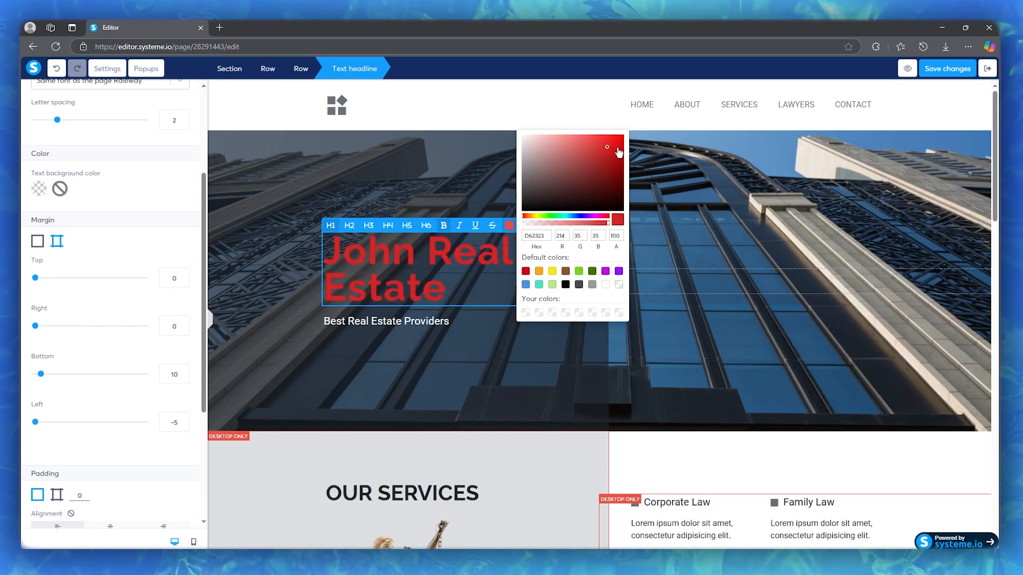
# Step: Try a dark red text color on the hero headline and settle on a light lavender
pyautogui.click(602, 168)
pyautogui.click(608, 191)
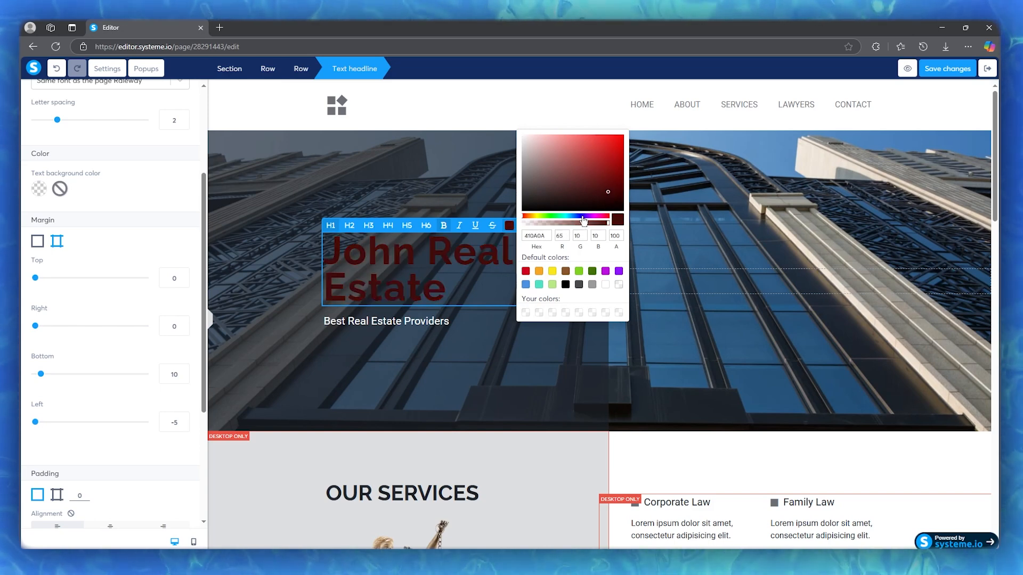
pyautogui.click(582, 216)
pyautogui.click(584, 187)
pyautogui.click(542, 164)
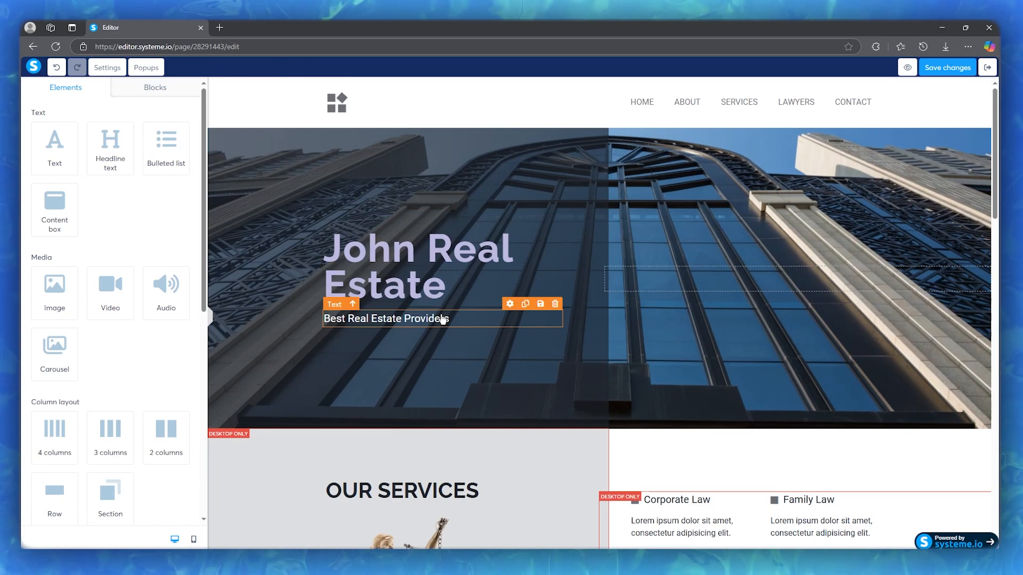
pyautogui.scroll(-2, 772, 239)
pyautogui.scroll(2, 766, 240)
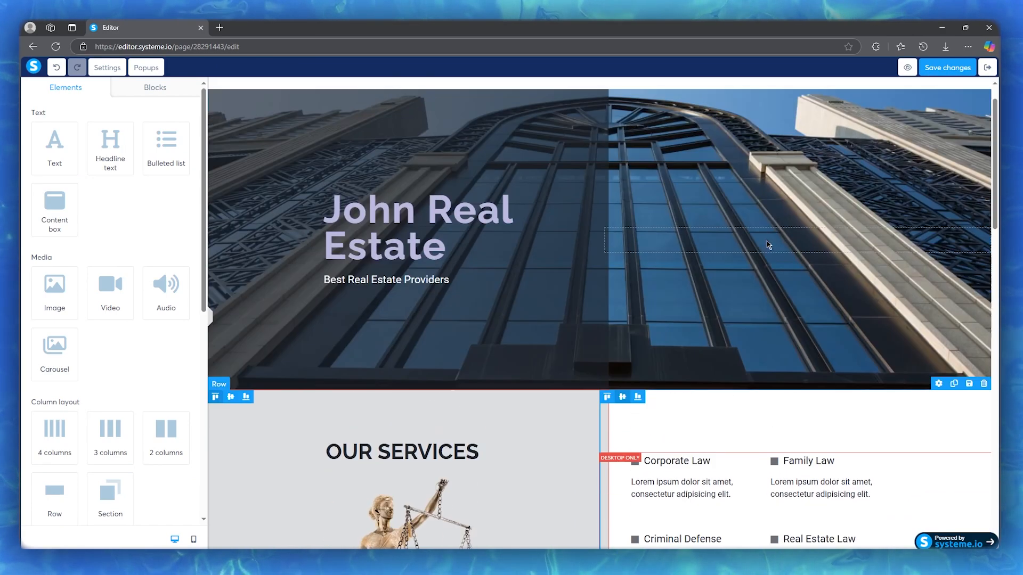
pyautogui.click(713, 200)
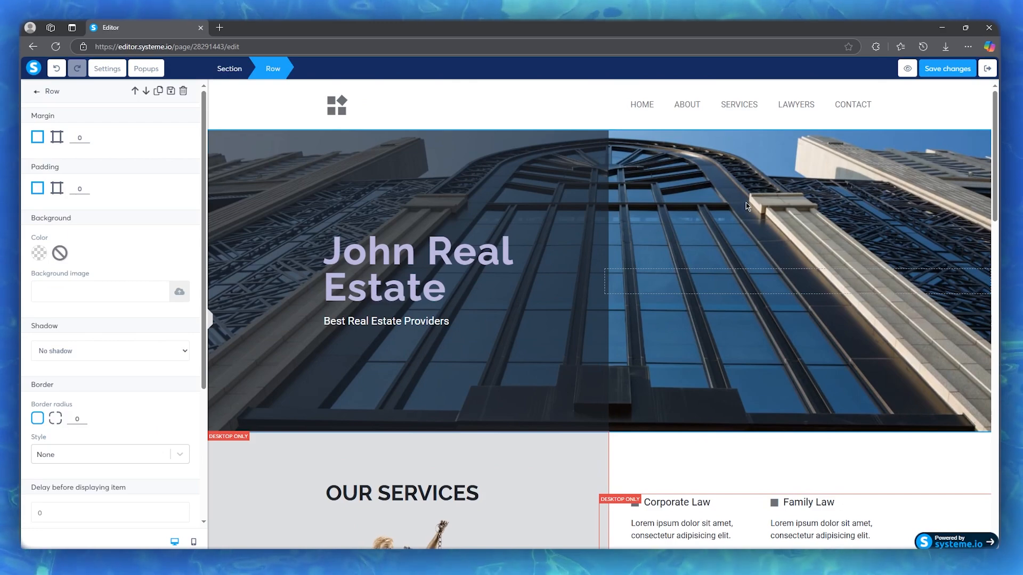
pyautogui.click(746, 202)
pyautogui.click(561, 192)
pyautogui.click(695, 194)
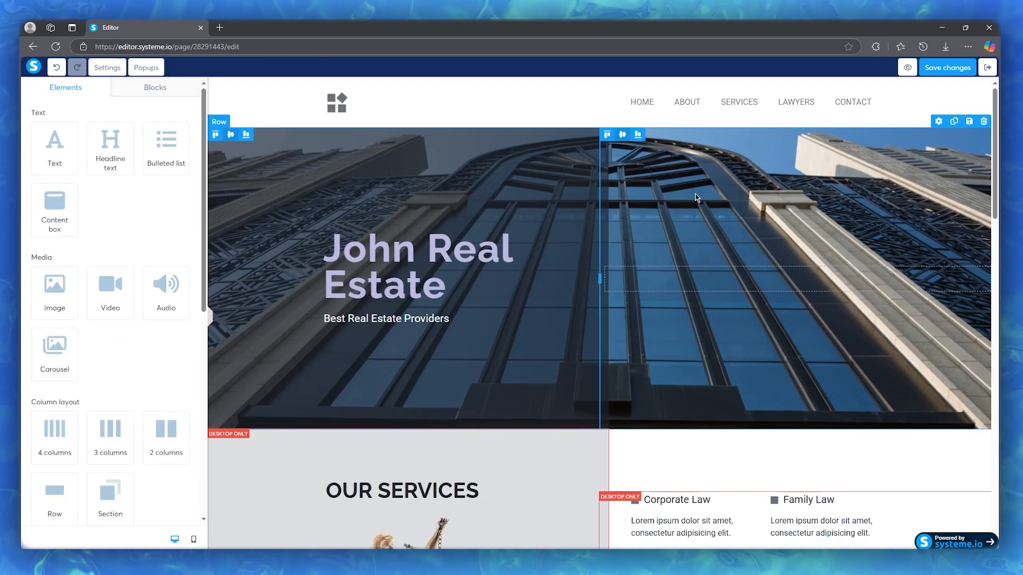
# Step: Remove the statue background image pngwing.com1.png from the row below the OUR SERVICES heading
pyautogui.scroll(-5, 743, 194)
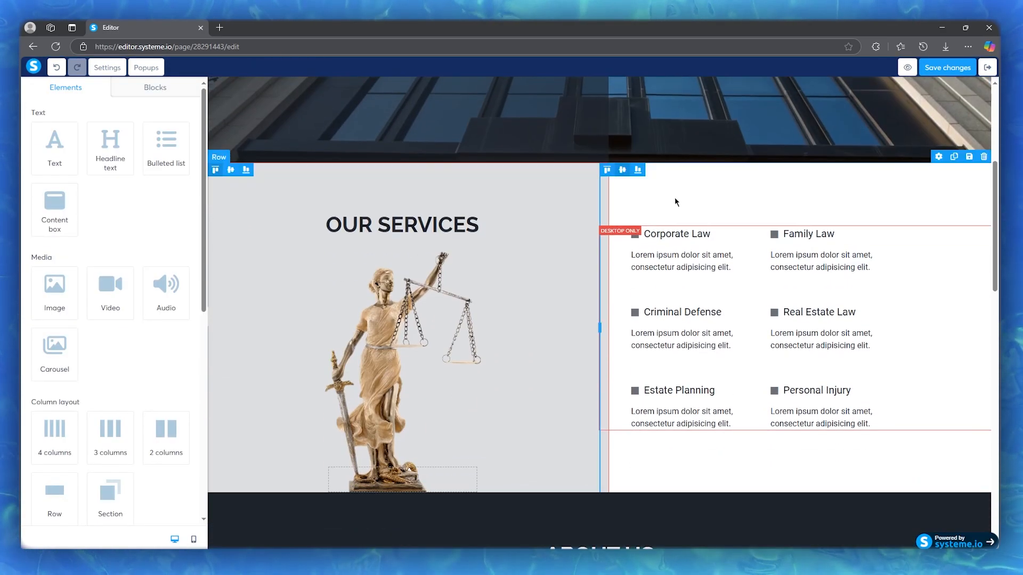
pyautogui.click(377, 312)
pyautogui.scroll(-5, 138, 333)
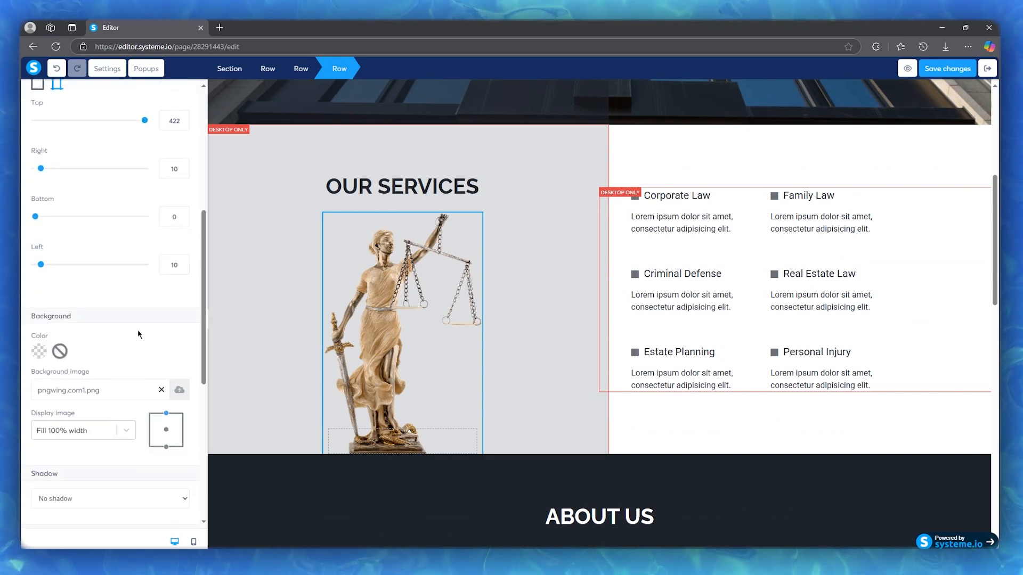
pyautogui.click(162, 391)
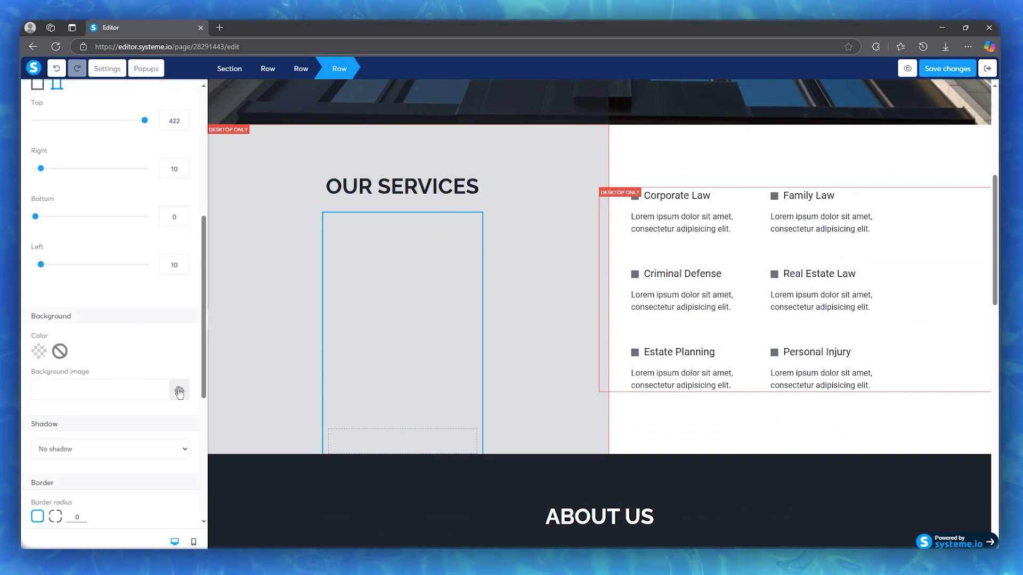
# Step: Upload image-removebg-preview.png from the Downloads folder and insert it as the background image of the row below OUR SERVICES
pyautogui.click(179, 392)
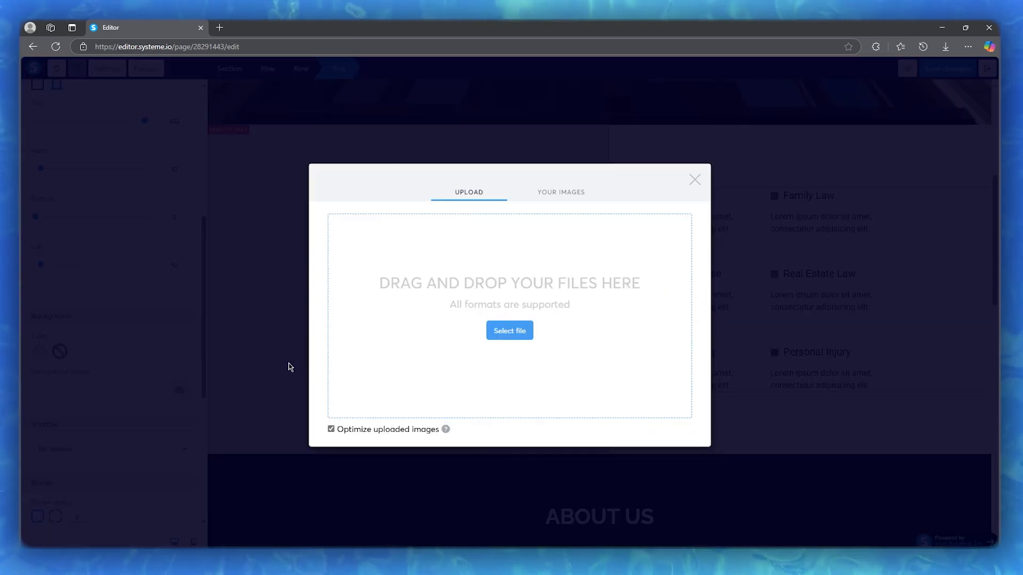
pyautogui.click(509, 331)
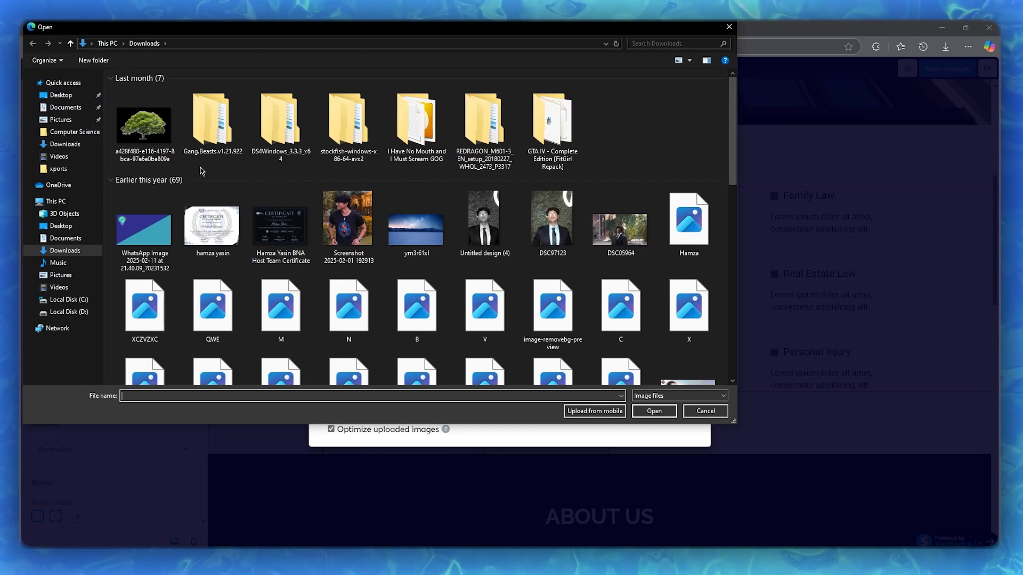
pyautogui.scroll(-5, 410, 179)
pyautogui.scroll(2, 411, 179)
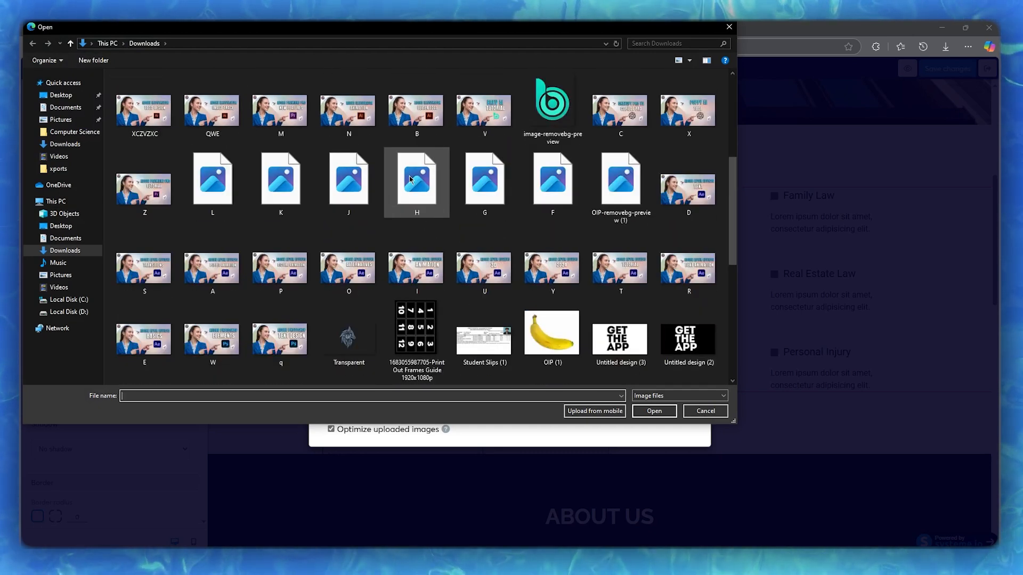
pyautogui.scroll(3, 409, 176)
pyautogui.scroll(-3, 407, 178)
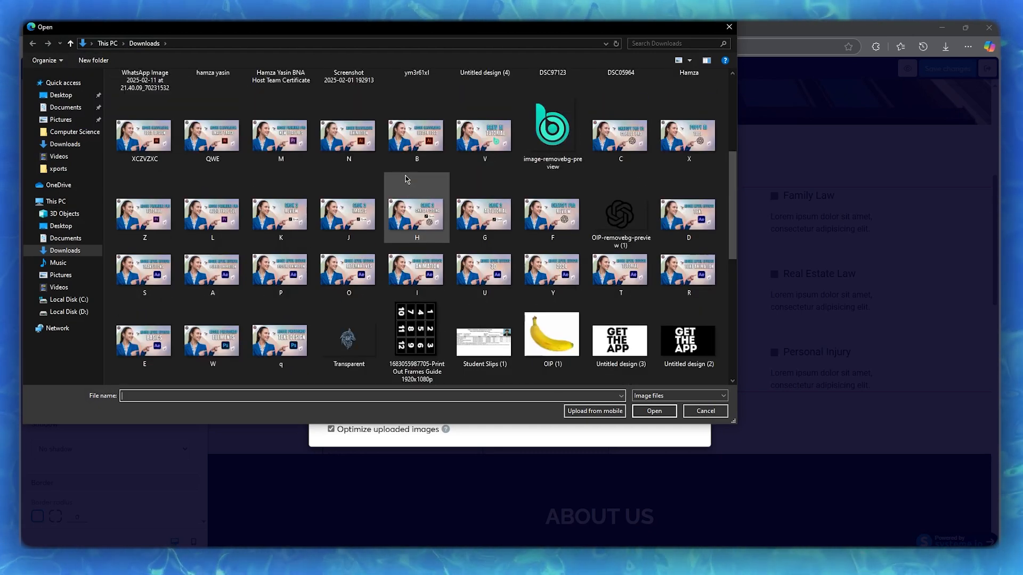
pyautogui.click(559, 121)
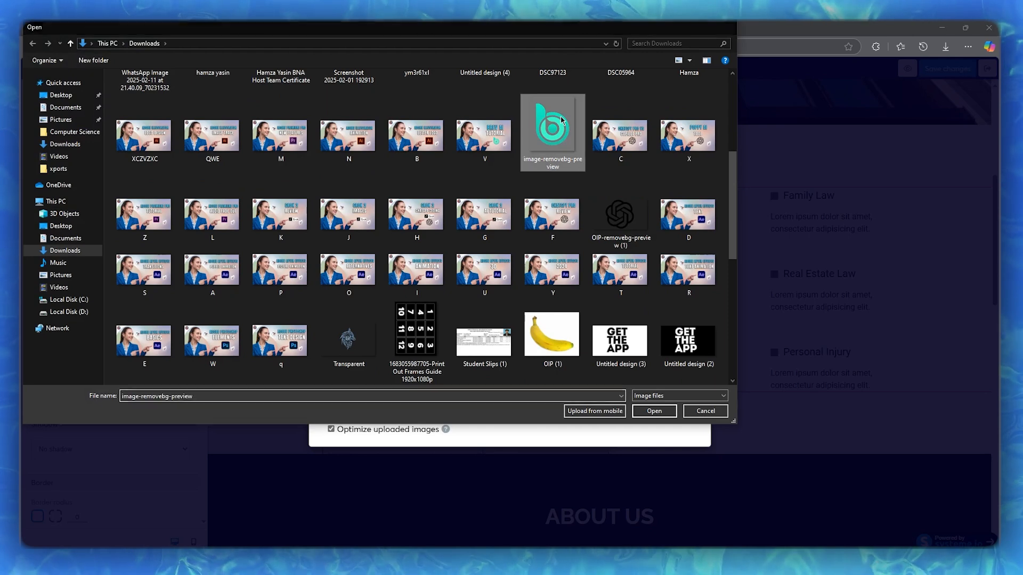
pyautogui.doubleClick(560, 122)
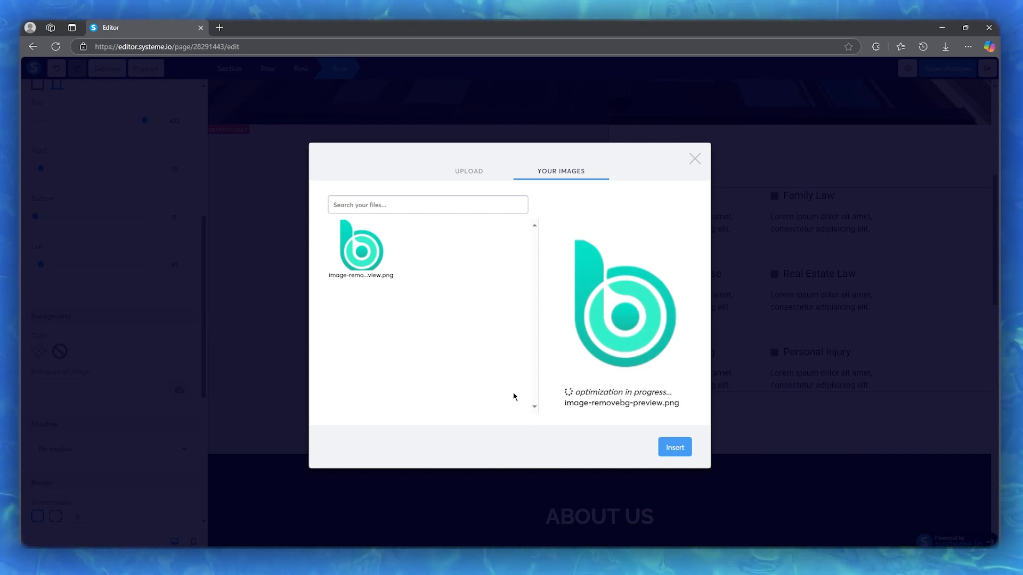
pyautogui.click(674, 447)
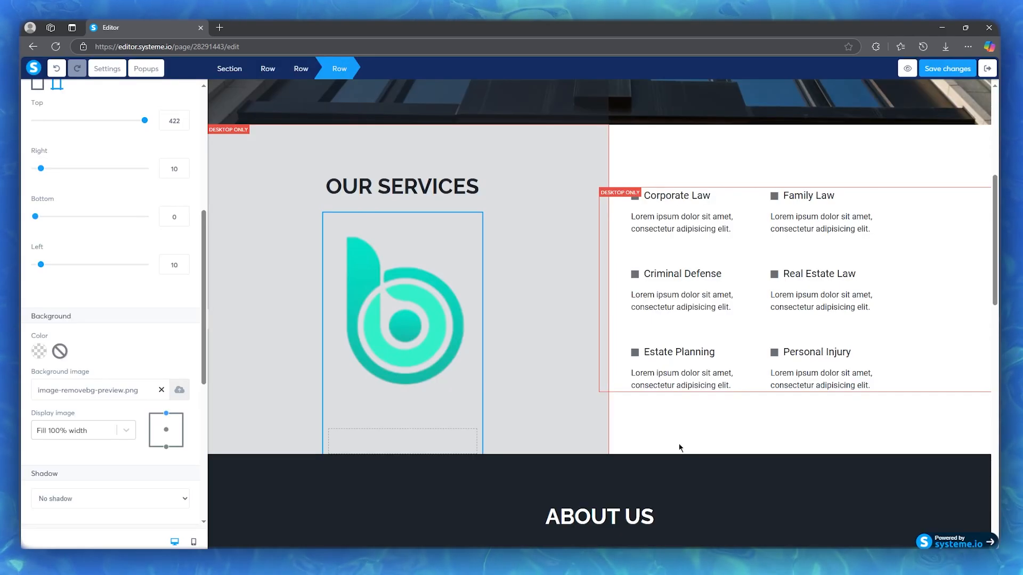
pyautogui.click(510, 320)
# Step: Add a button element to the empty column of the hero row, beside the headline
pyautogui.scroll(6, 599, 319)
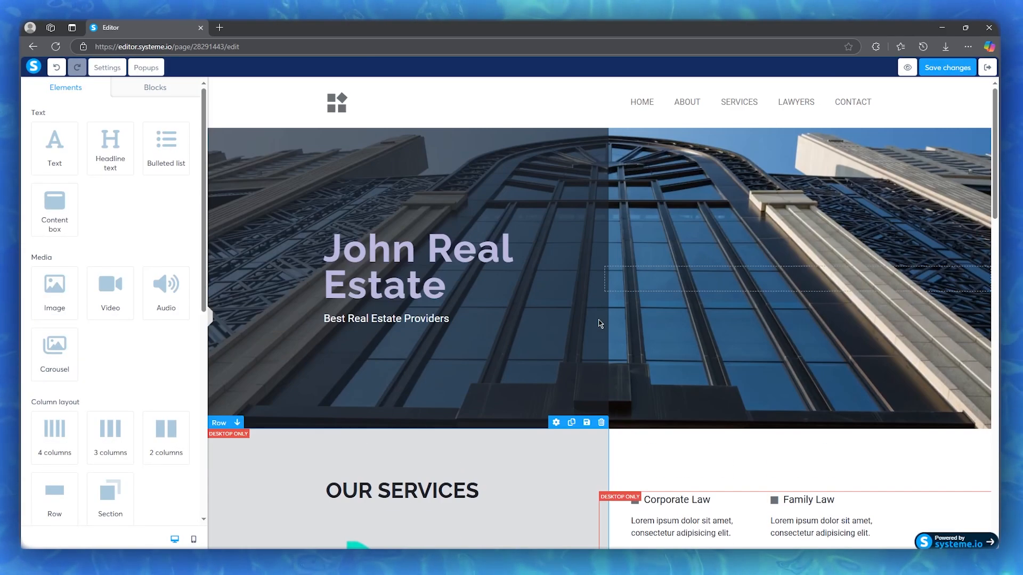
pyautogui.scroll(-15, 598, 319)
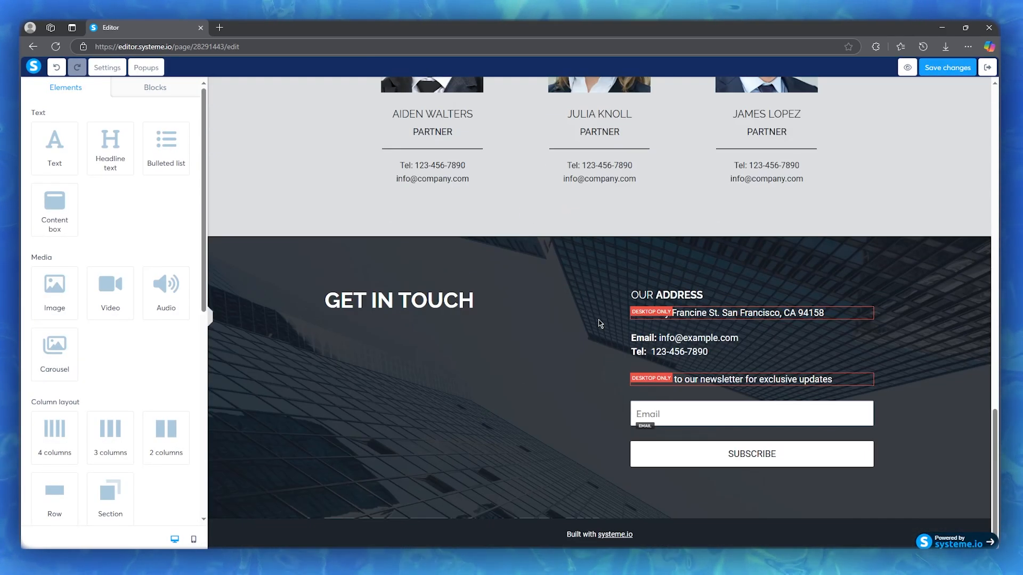
pyautogui.scroll(15, 600, 324)
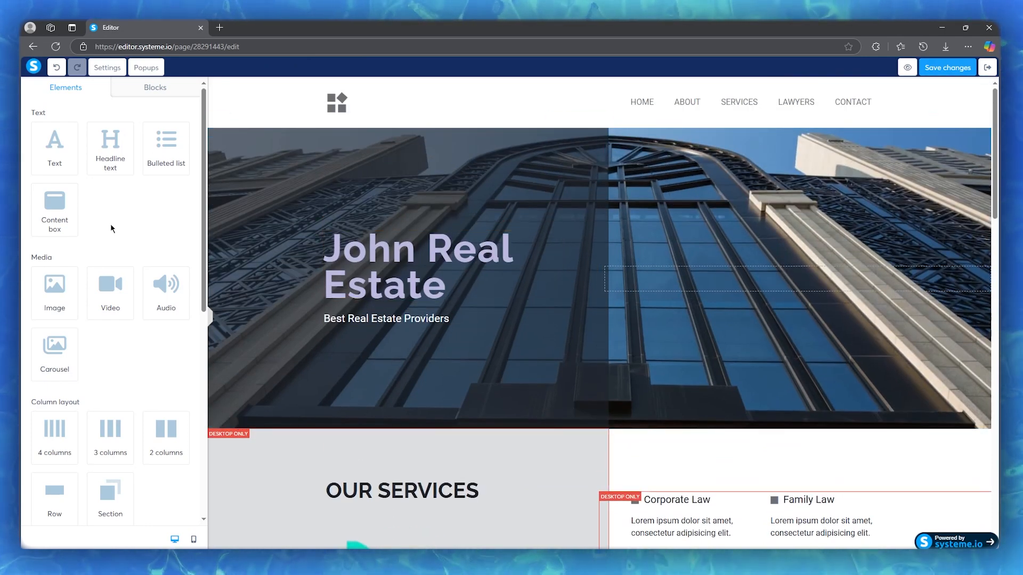
pyautogui.scroll(-2, 111, 226)
pyautogui.scroll(-4, 107, 254)
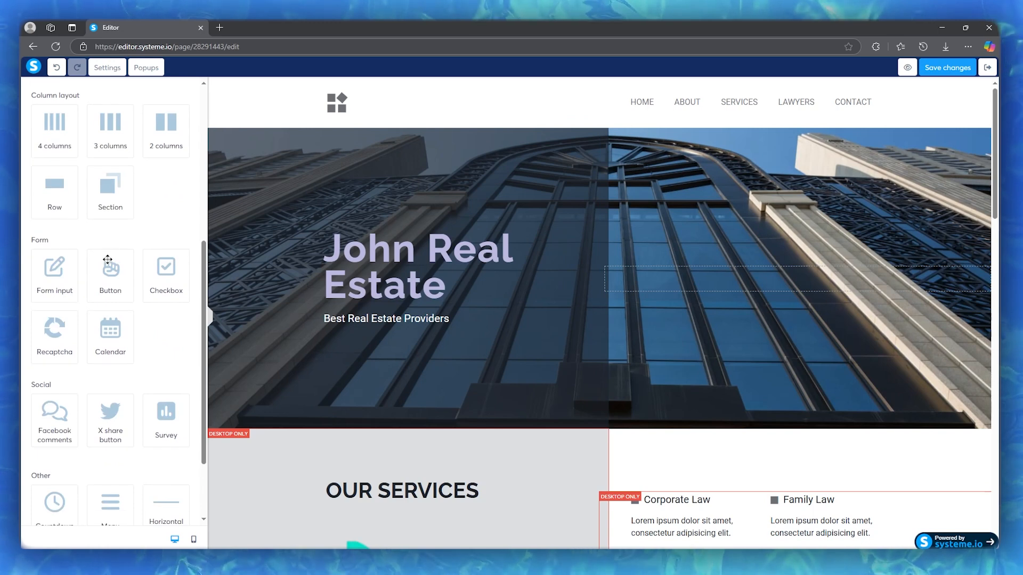
pyautogui.moveTo(107, 259); pyautogui.dragTo(794, 280)
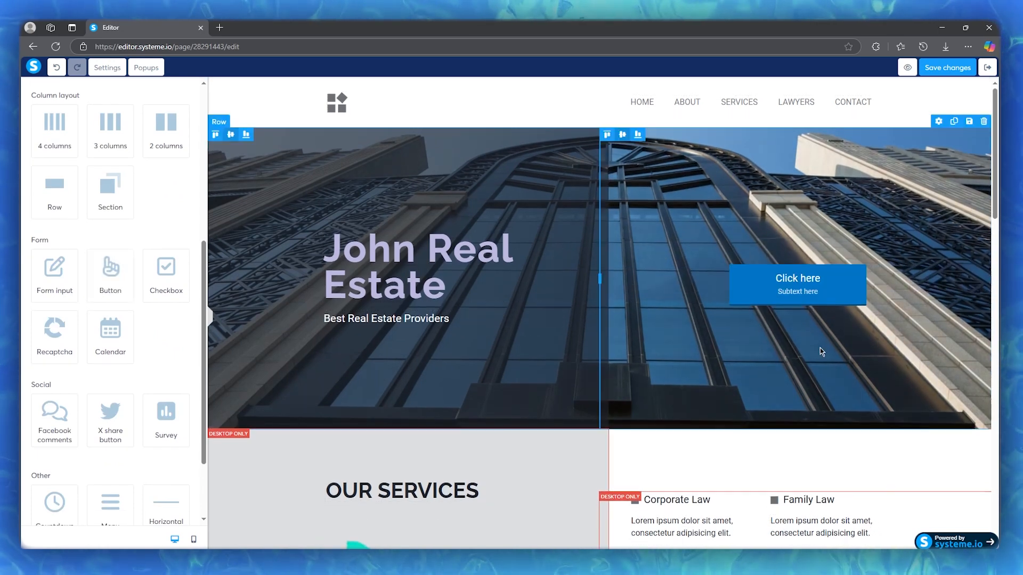
# Step: Set the hero button's action to Open URL with youtube.com, opening in a new window
pyautogui.click(814, 291)
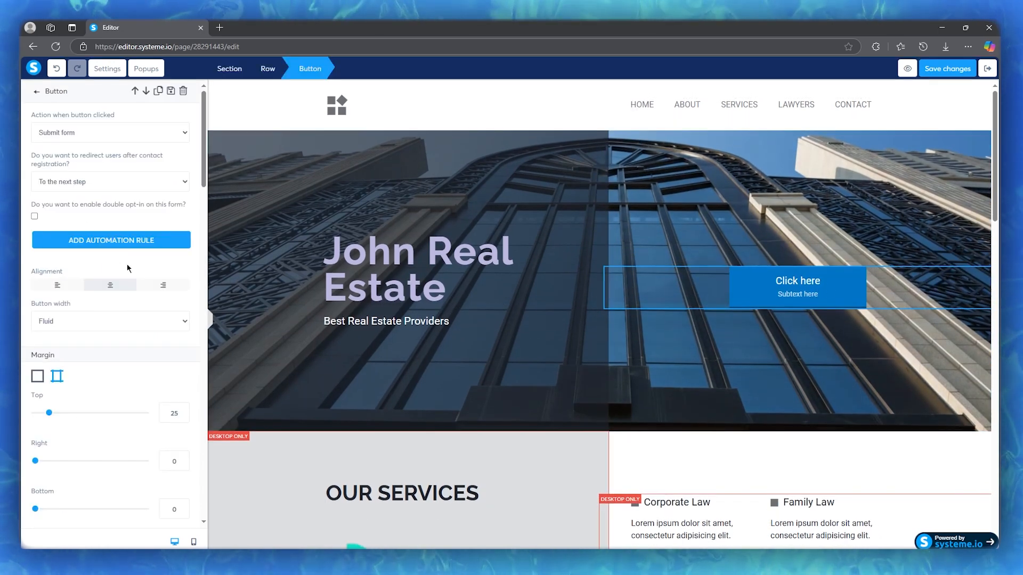
pyautogui.click(149, 132)
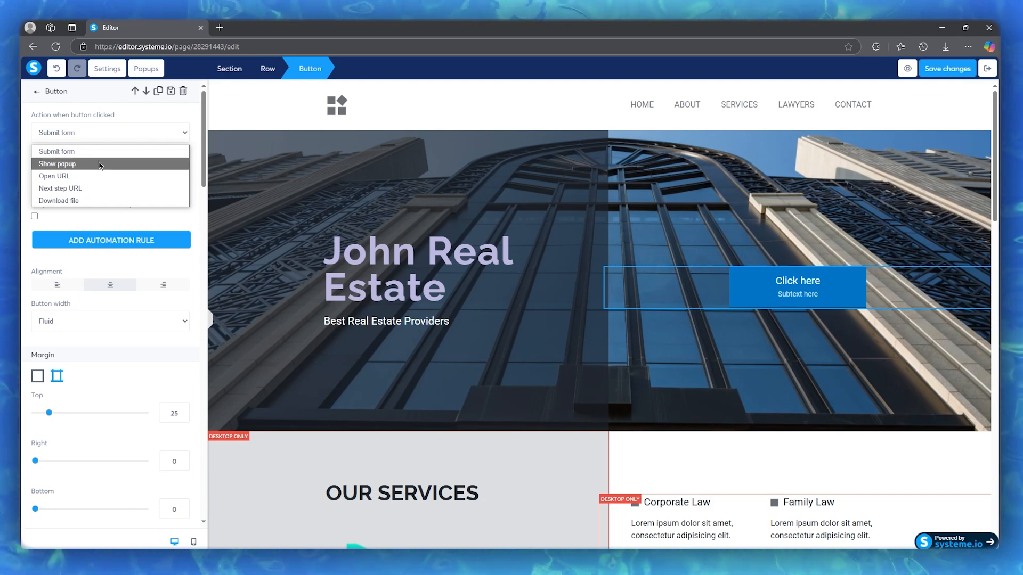
pyautogui.click(83, 176)
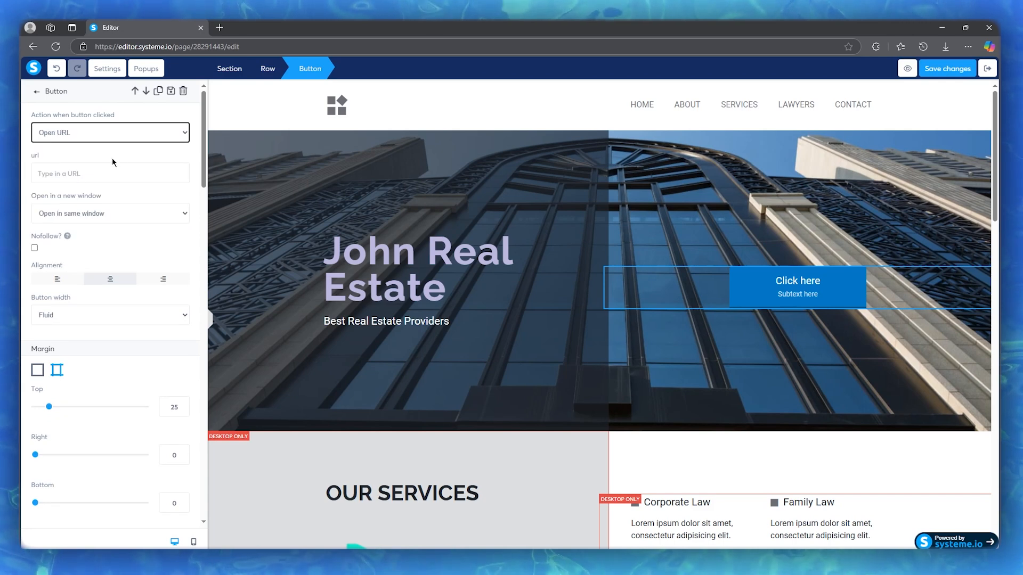
pyautogui.click(99, 167)
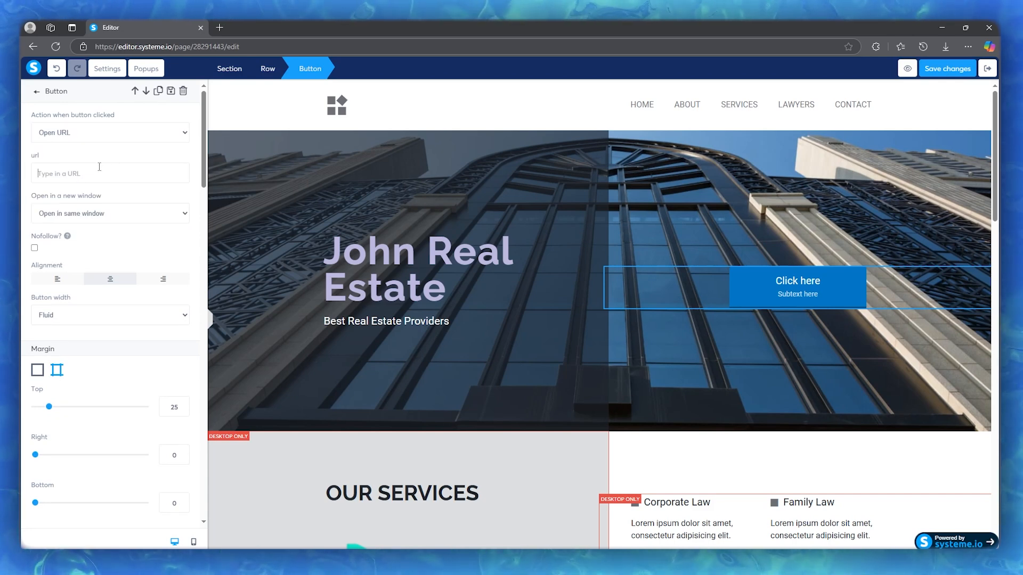
pyautogui.write('youtube.com')
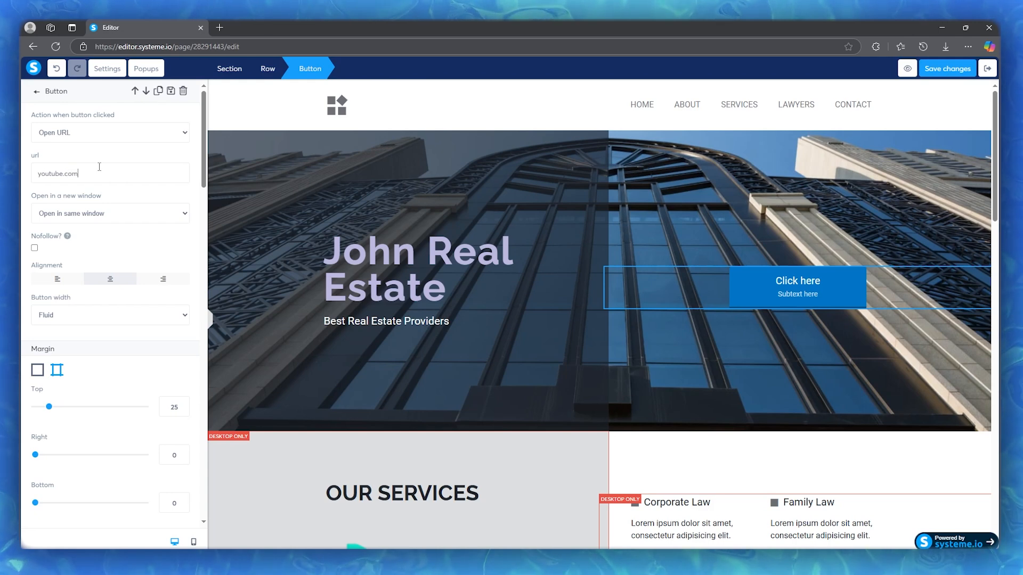
pyautogui.click(106, 220)
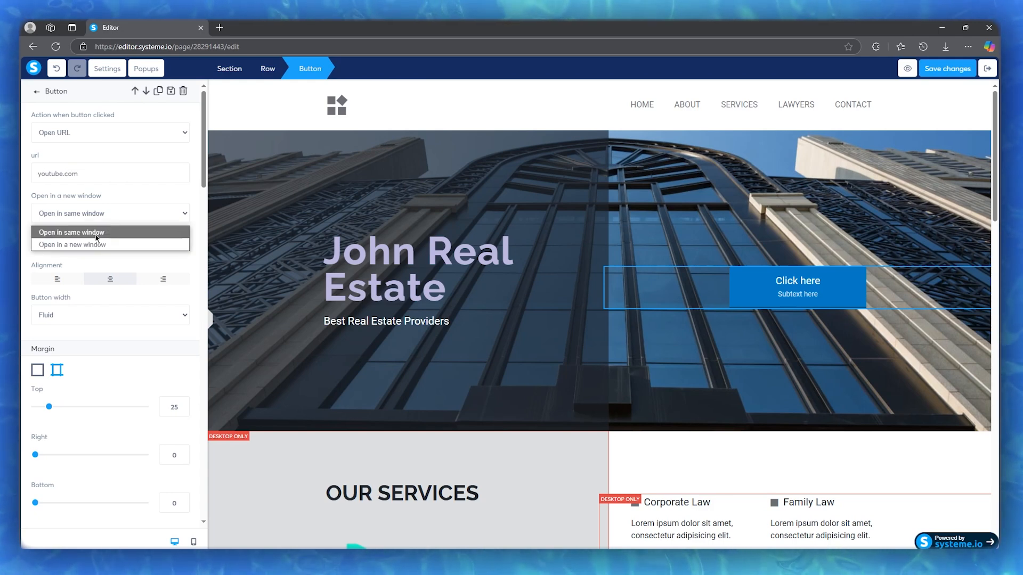
pyautogui.click(90, 240)
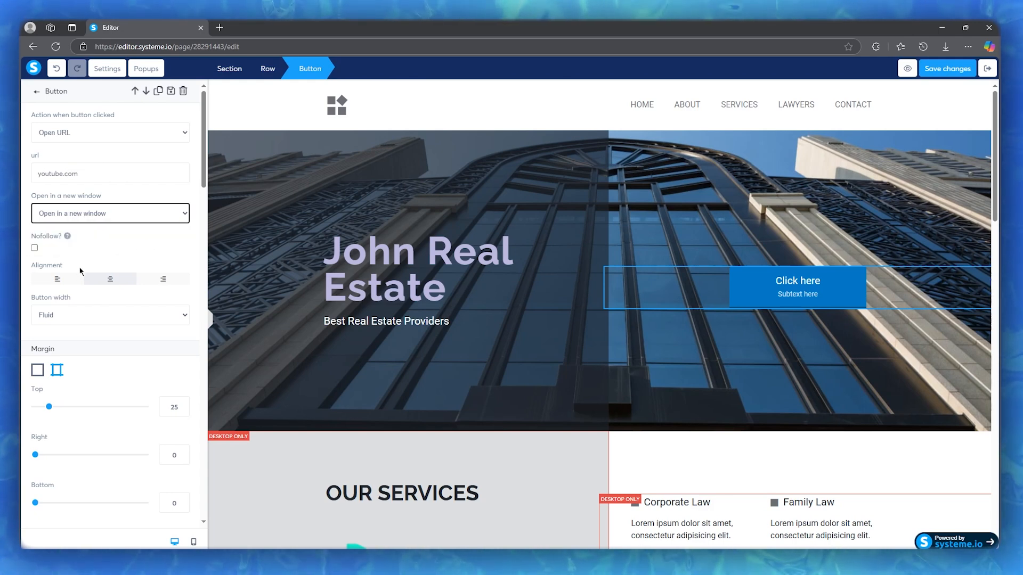
# Step: Try right alignment and Fill width on the hero button and restore center alignment and Fluid width
pyautogui.click(155, 278)
pyautogui.click(110, 284)
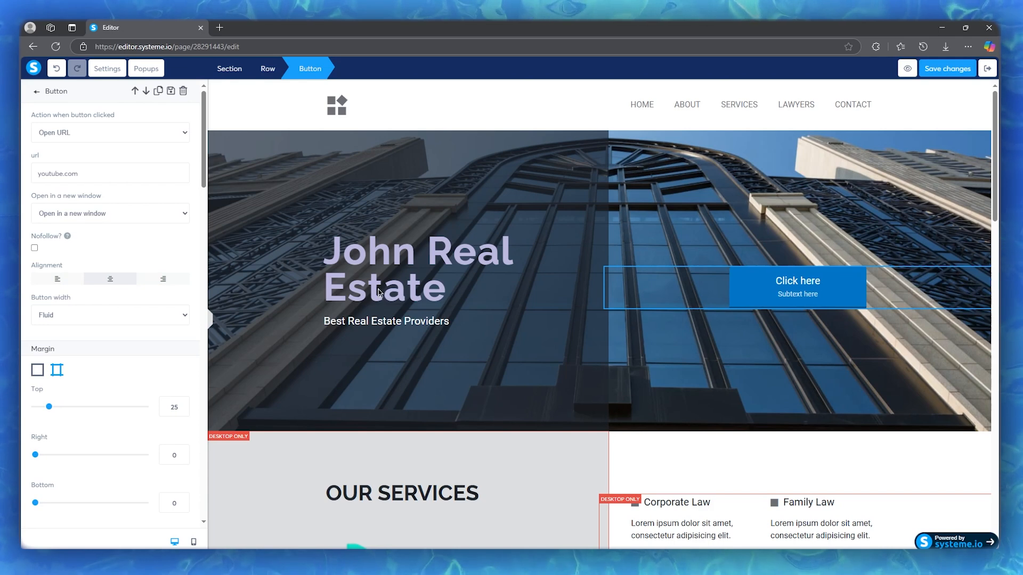
pyautogui.click(122, 317)
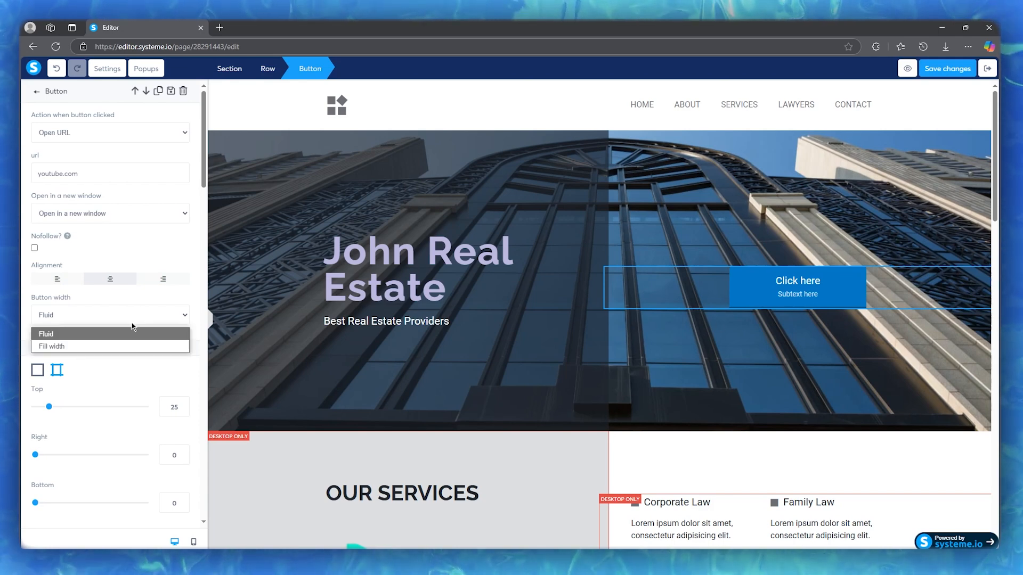
pyautogui.click(106, 346)
pyautogui.click(157, 317)
pyautogui.click(122, 334)
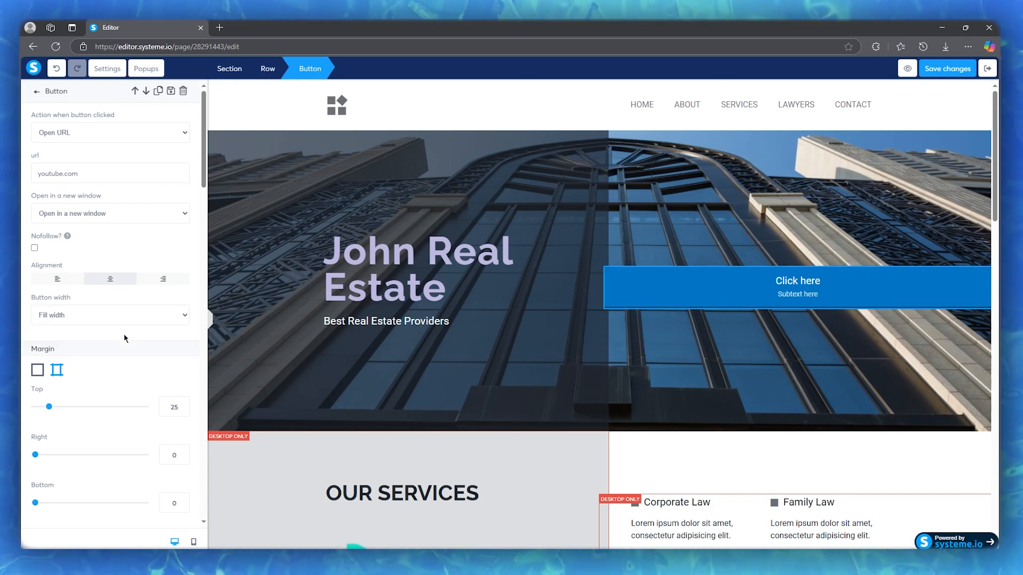
# Step: Set the hero button's top margin to 26, look through its remaining style settings and close them
pyautogui.scroll(-2, 47, 309)
pyautogui.moveTo(47, 308); pyautogui.dragTo(51, 312)
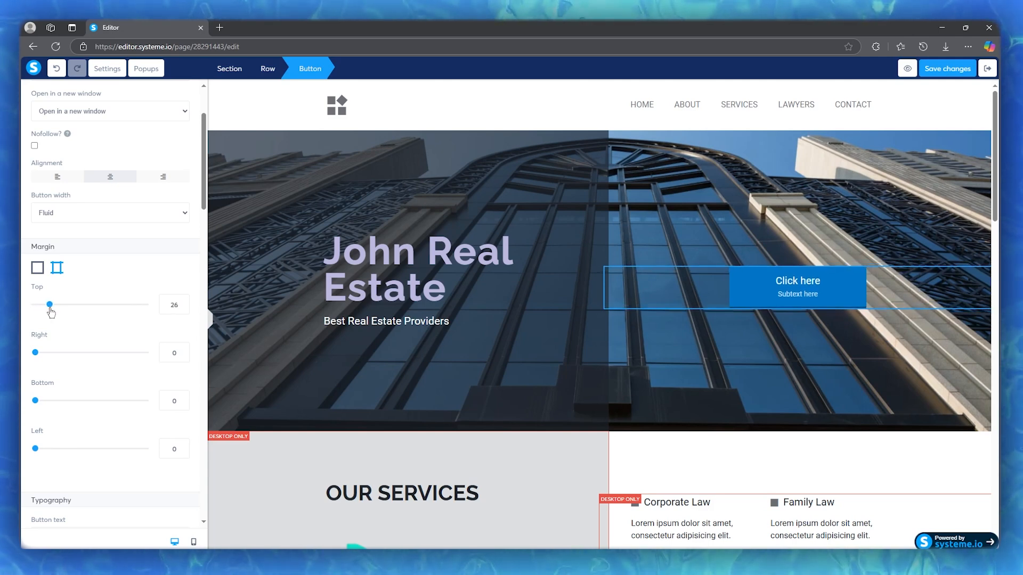
pyautogui.scroll(-4, 132, 330)
pyautogui.scroll(-6, 55, 292)
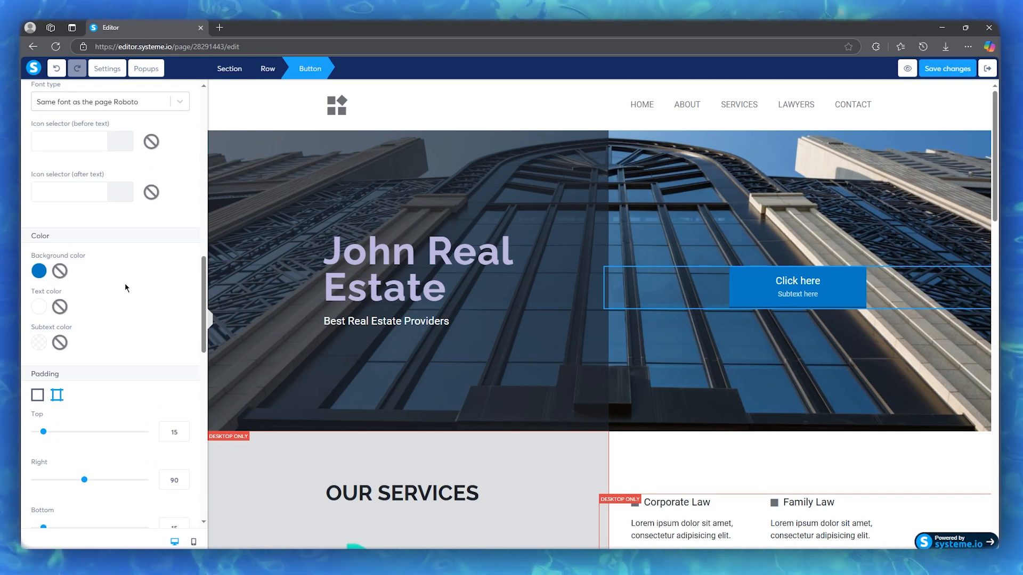
pyautogui.scroll(-5, 123, 294)
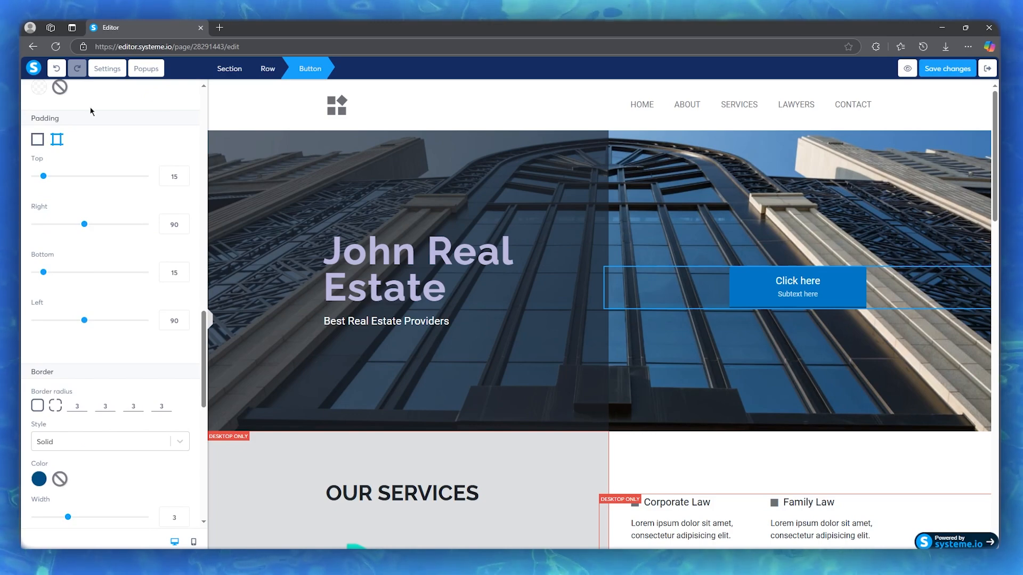
pyautogui.scroll(10, 59, 93)
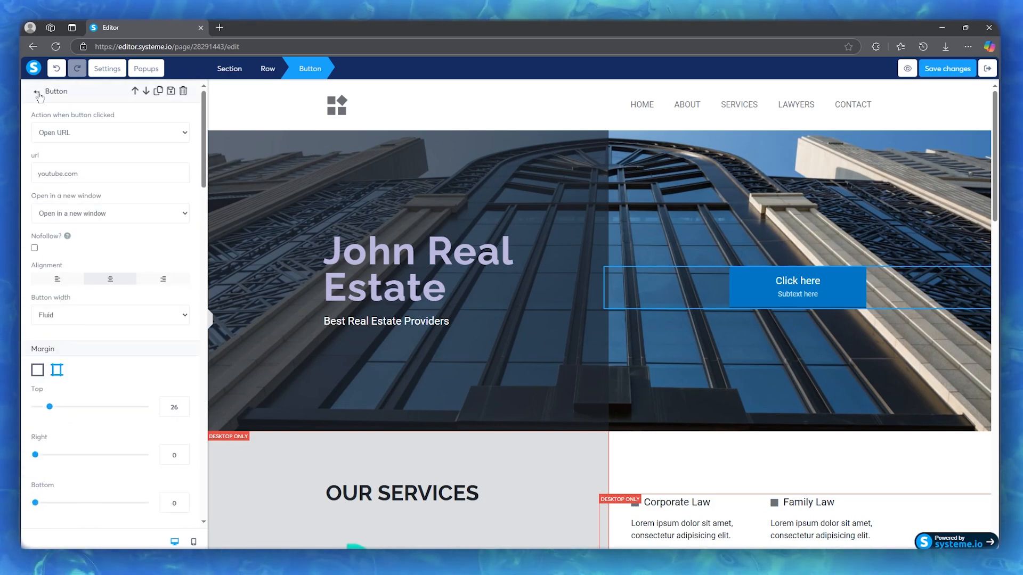
pyautogui.click(36, 91)
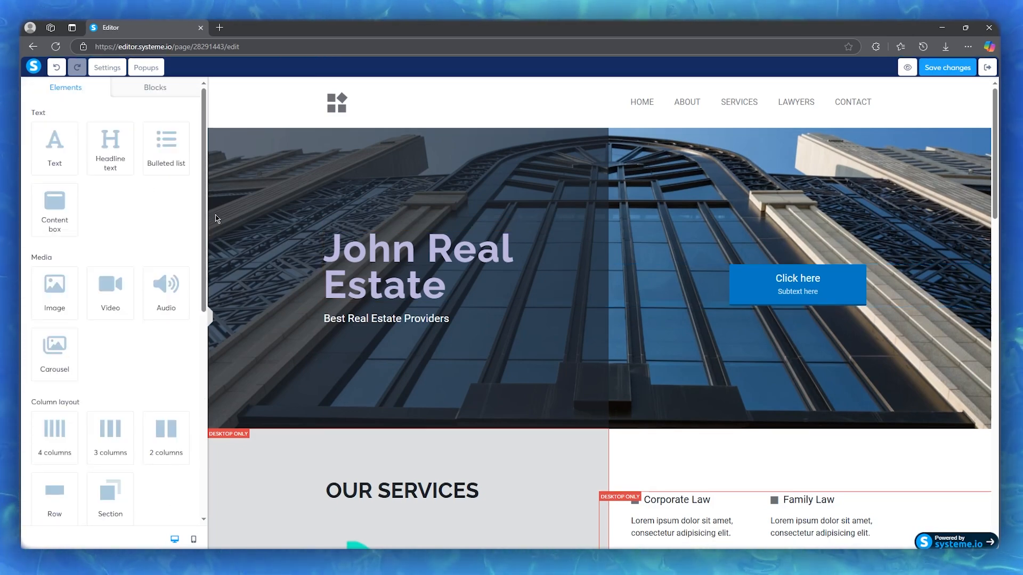
# Step: Look over the landing page from the hero row to the footer and save its changes
pyautogui.scroll(-20, 601, 267)
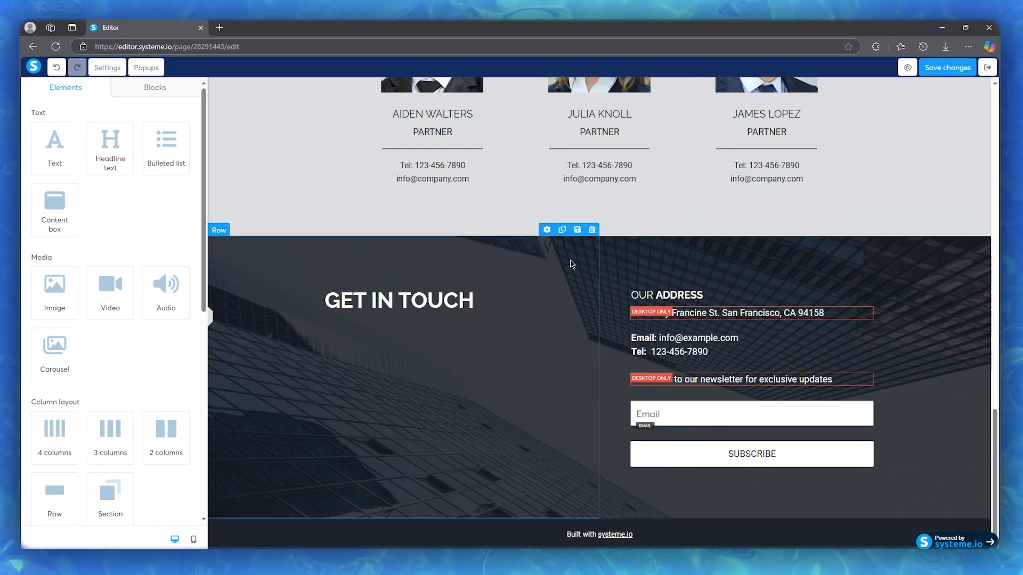
pyautogui.scroll(20, 572, 264)
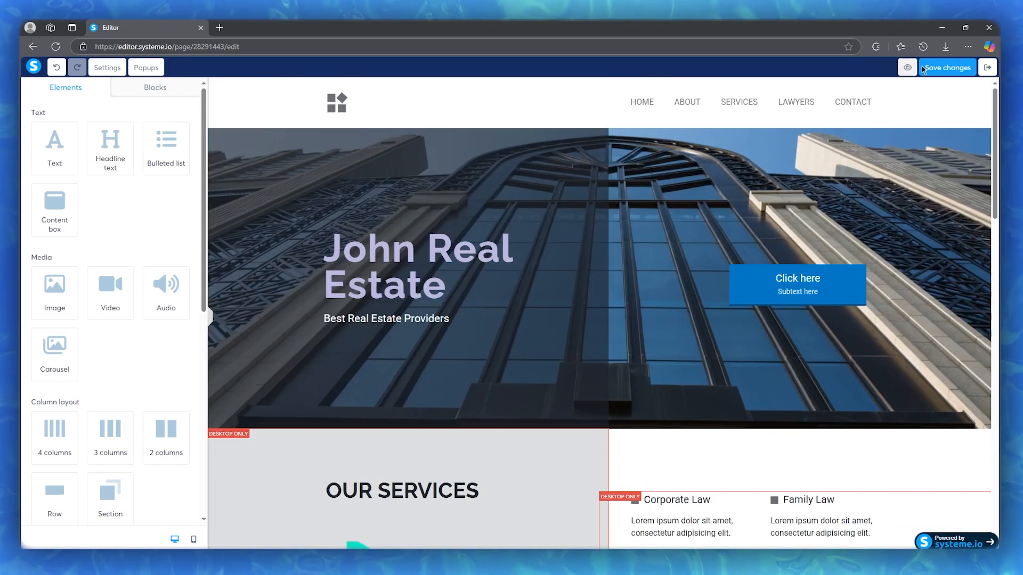
pyautogui.click(948, 67)
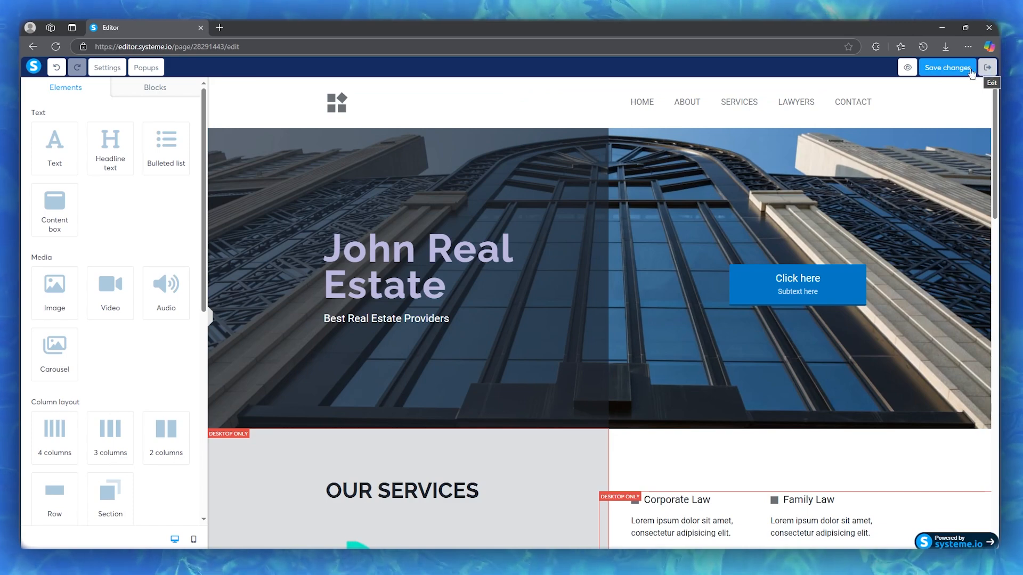
# Step: Open the landing page in preview mode and examine its hero headline, button and the sections below
pyautogui.click(908, 69)
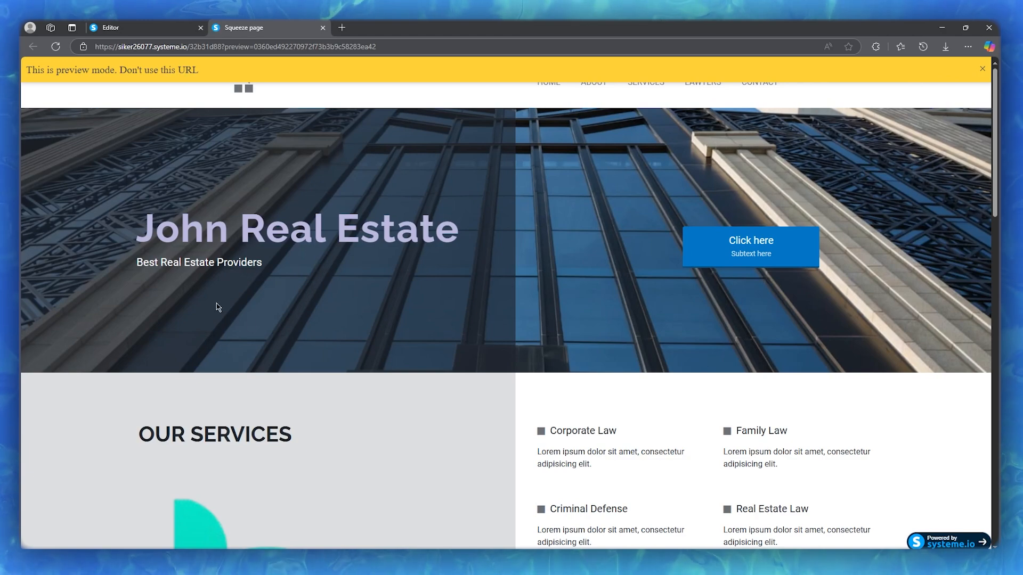
pyautogui.scroll(-3, 459, 269)
pyautogui.scroll(3, 460, 269)
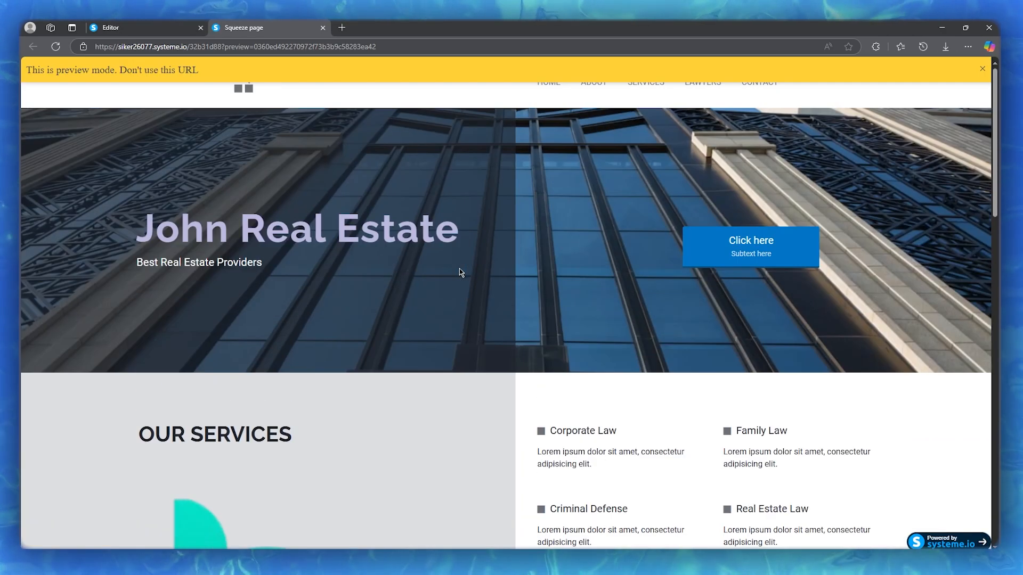
pyautogui.scroll(-10, 459, 268)
pyautogui.scroll(10, 461, 266)
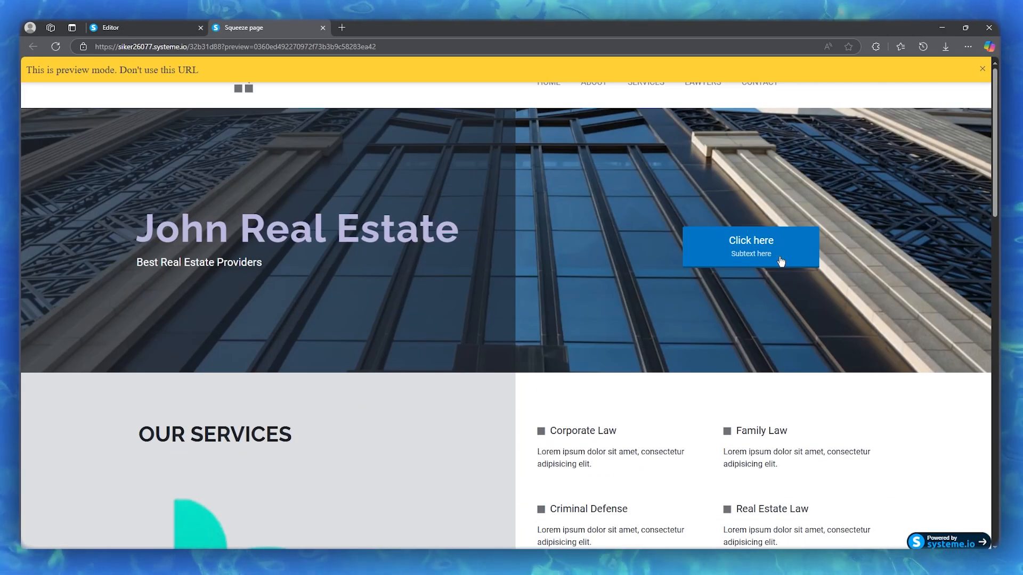
pyautogui.moveTo(460, 231); pyautogui.dragTo(182, 231)
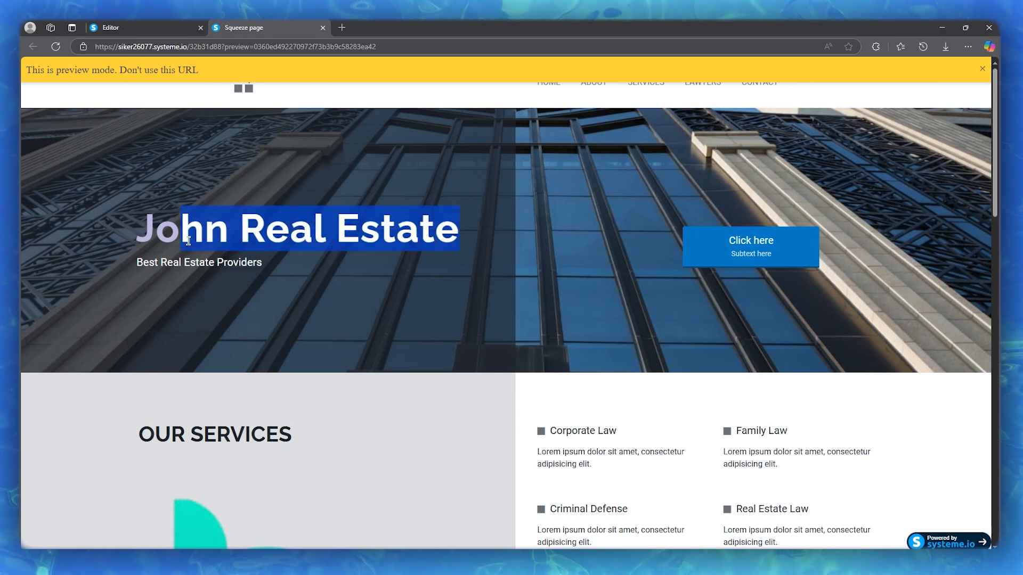
pyautogui.click(429, 294)
# Step: Test the hero button's link in the preview, check the address it opens and close that page
pyautogui.click(736, 255)
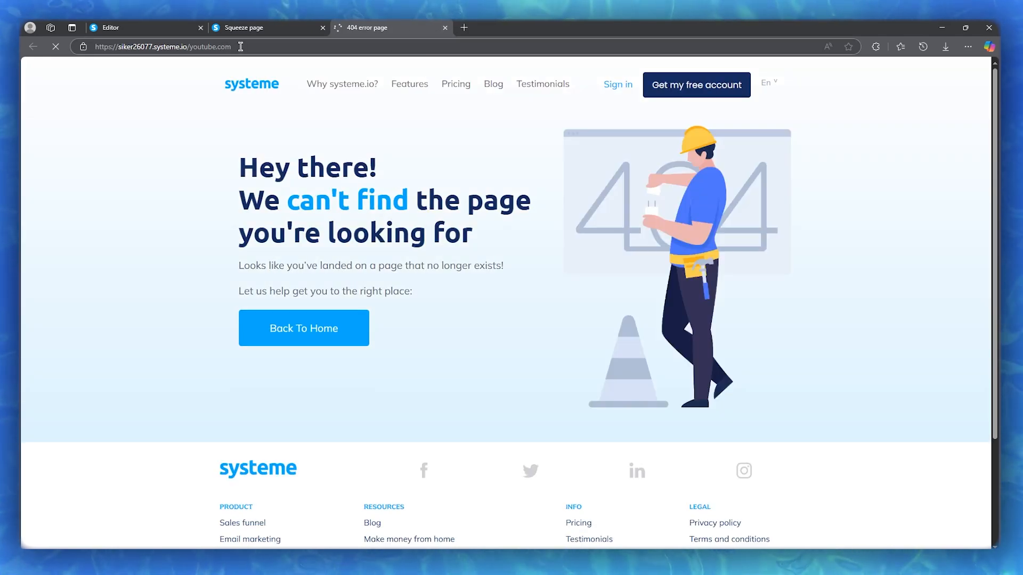
pyautogui.moveTo(240, 46); pyautogui.dragTo(190, 57)
pyautogui.click(325, 271)
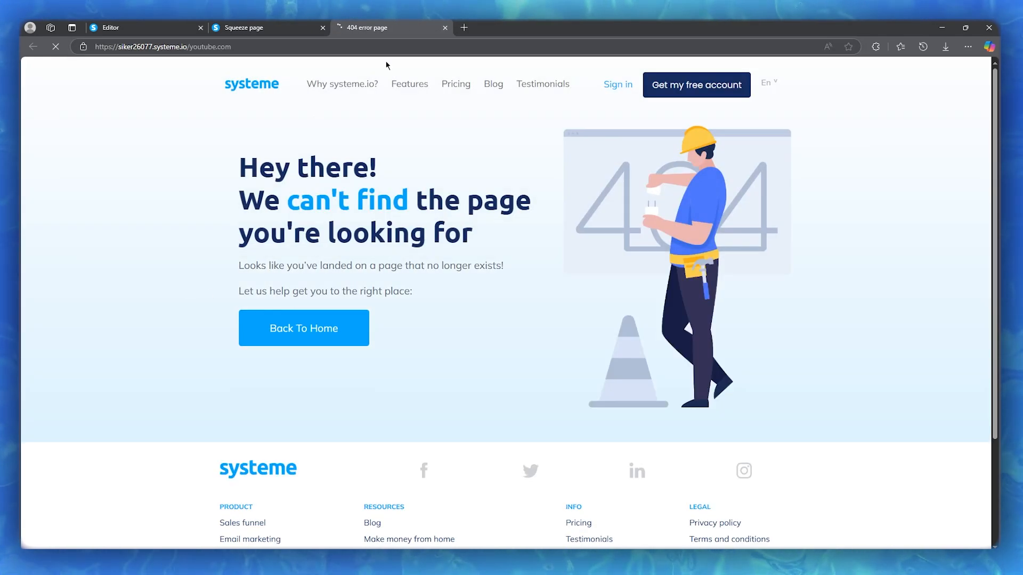
pyautogui.click(445, 28)
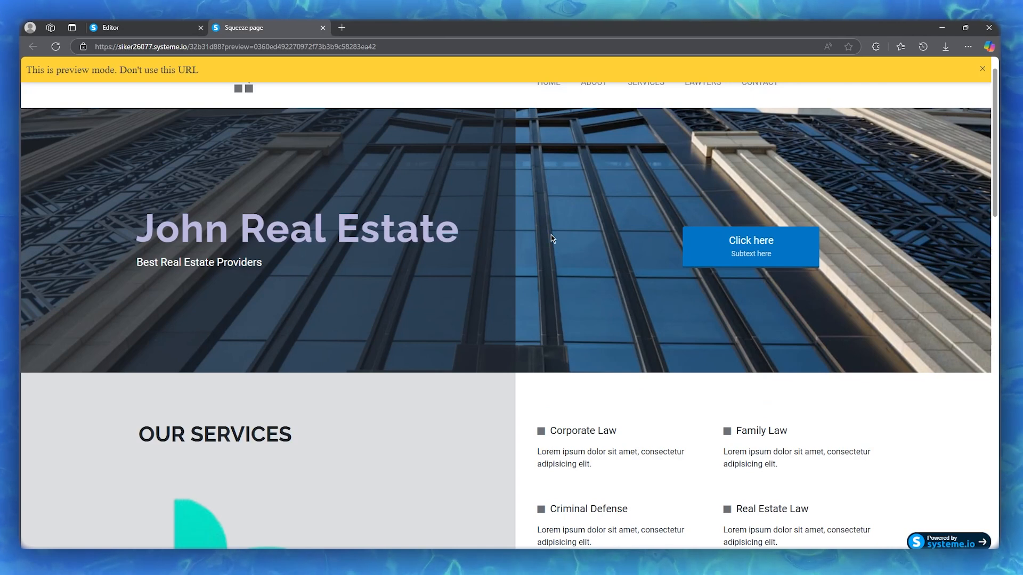